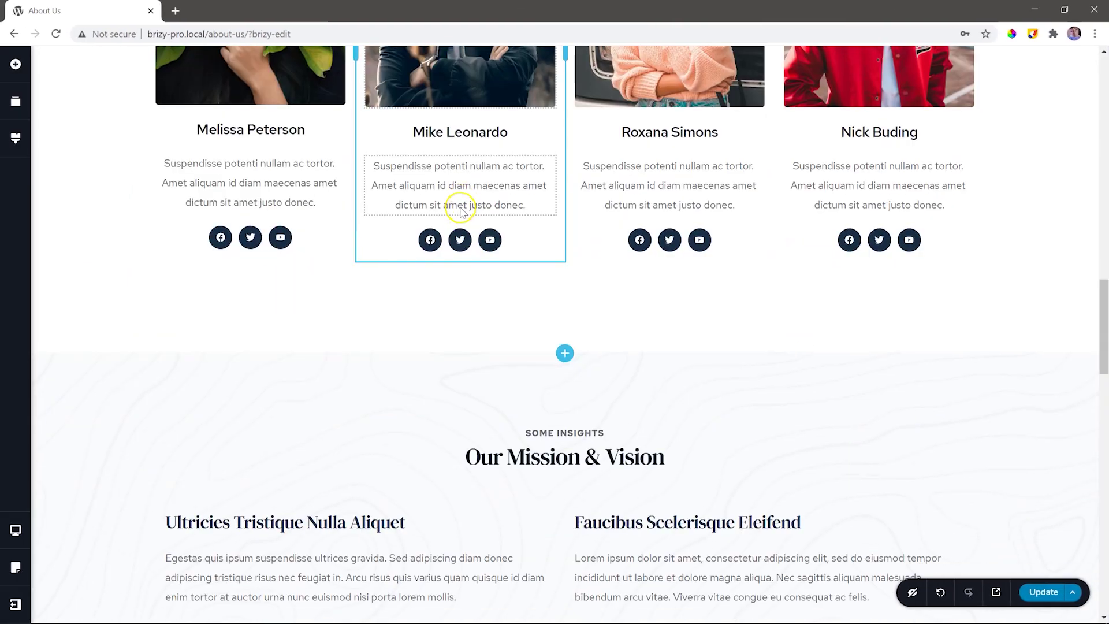
Place a Table element comparing iPhone X and iPhone 8 below the Our Mission & Vision section
{"action": "scroll", "coordinate": [460, 207], "scroll_direction": "down", "scroll_amount": 3}
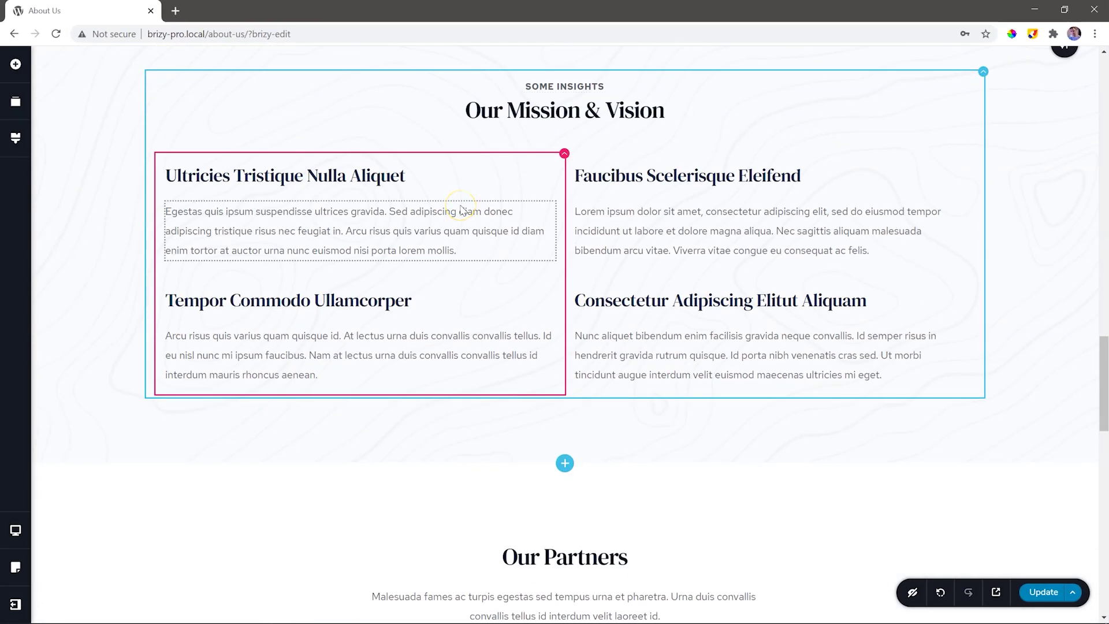
{"action": "left_click", "coordinate": [16, 64]}
{"action": "scroll", "coordinate": [87, 231], "scroll_direction": "down", "scroll_amount": 3}
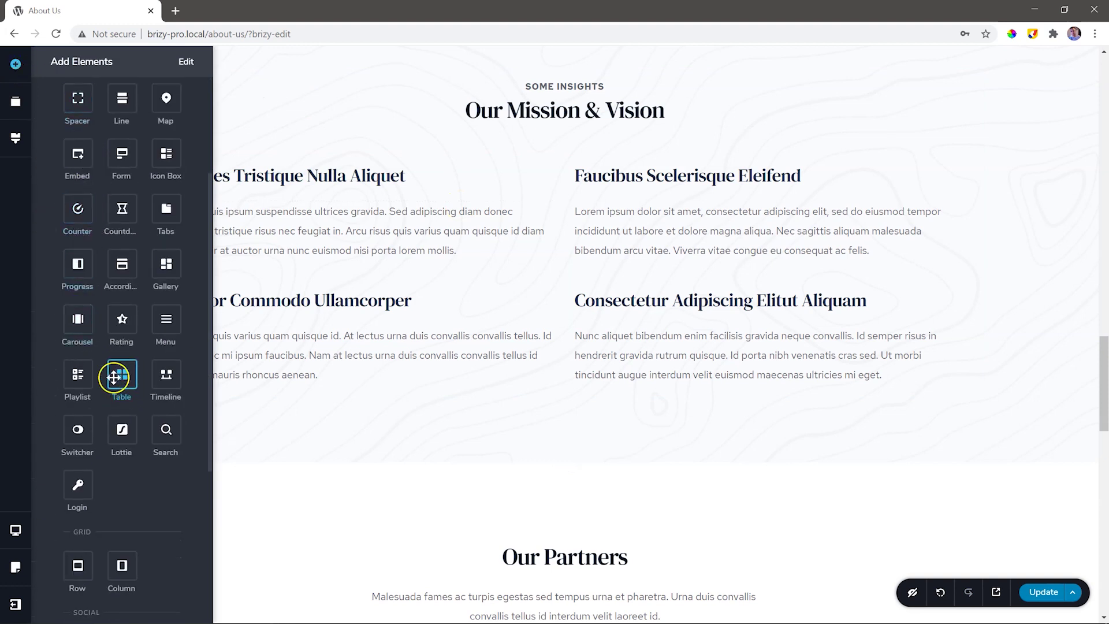
{"action": "left_click_drag", "start_coordinate": [125, 376], "coordinate": [485, 408]}
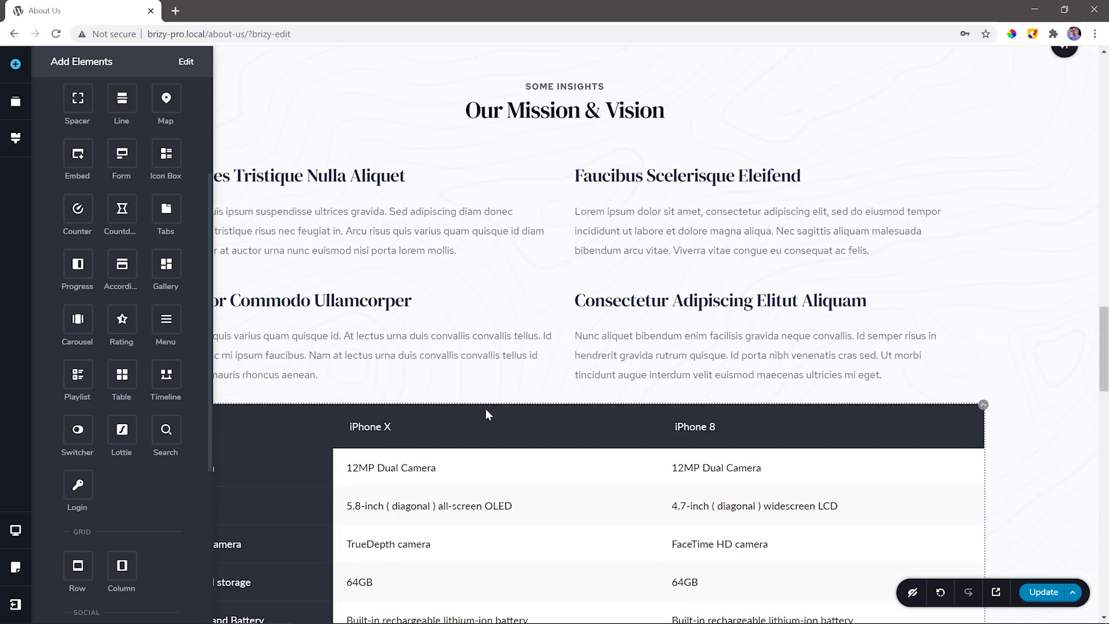
{"action": "scroll", "coordinate": [485, 408], "scroll_direction": "down", "scroll_amount": 5}
{"action": "left_click", "coordinate": [1041, 403]}
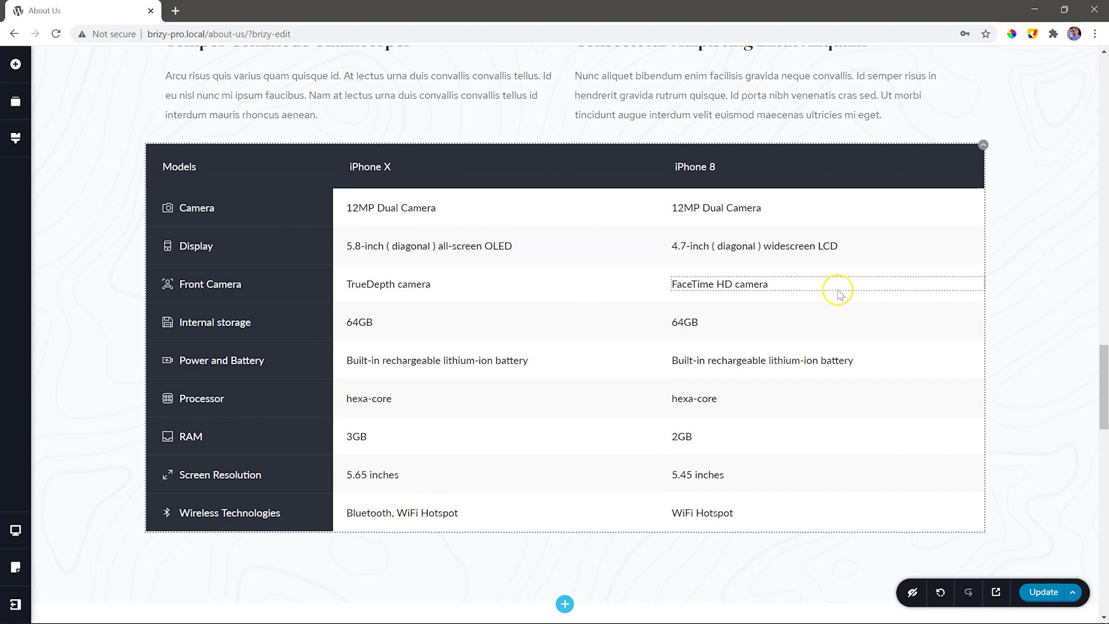
Add a paragraph, a button and a divider line to the iPhone X camera cell
{"action": "left_click", "coordinate": [16, 64]}
{"action": "left_click_drag", "start_coordinate": [69, 152], "coordinate": [386, 228]}
{"action": "left_click_drag", "start_coordinate": [121, 162], "coordinate": [404, 282]}
{"action": "left_click_drag", "start_coordinate": [121, 271], "coordinate": [358, 332]}
Add a paragraph and a star icon to the iPhone 8 camera cell, duplicated to three left-aligned stars
{"action": "left_click_drag", "start_coordinate": [89, 168], "coordinate": [690, 297]}
{"action": "left_click_drag", "start_coordinate": [166, 161], "coordinate": [683, 327]}
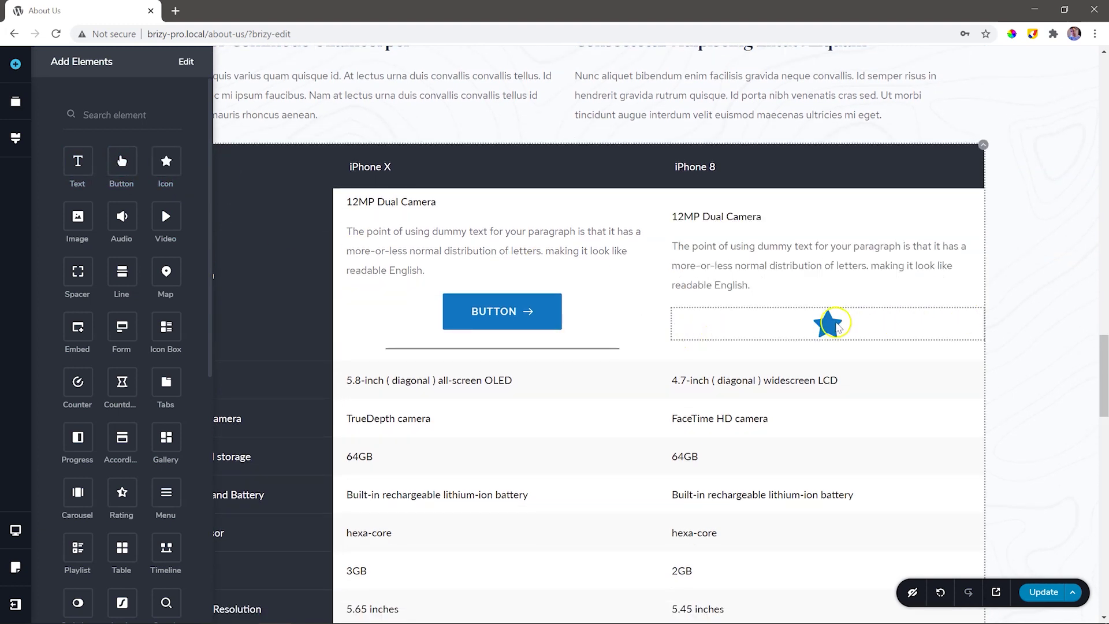
{"action": "left_click", "coordinate": [829, 327]}
{"action": "left_click", "coordinate": [745, 285]}
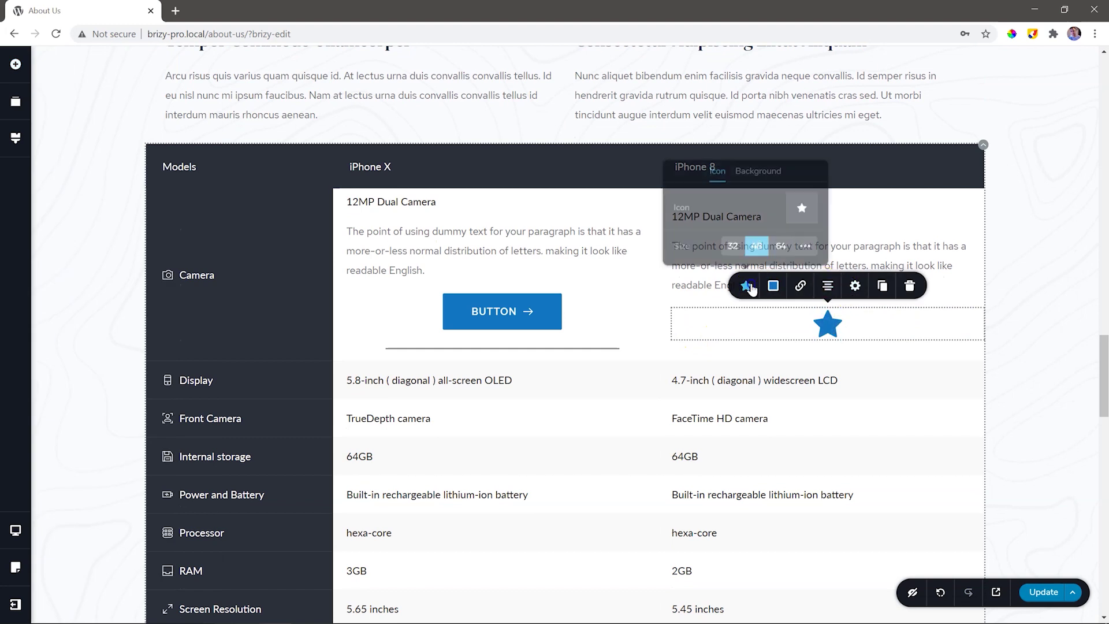
{"action": "left_click", "coordinate": [882, 286]}
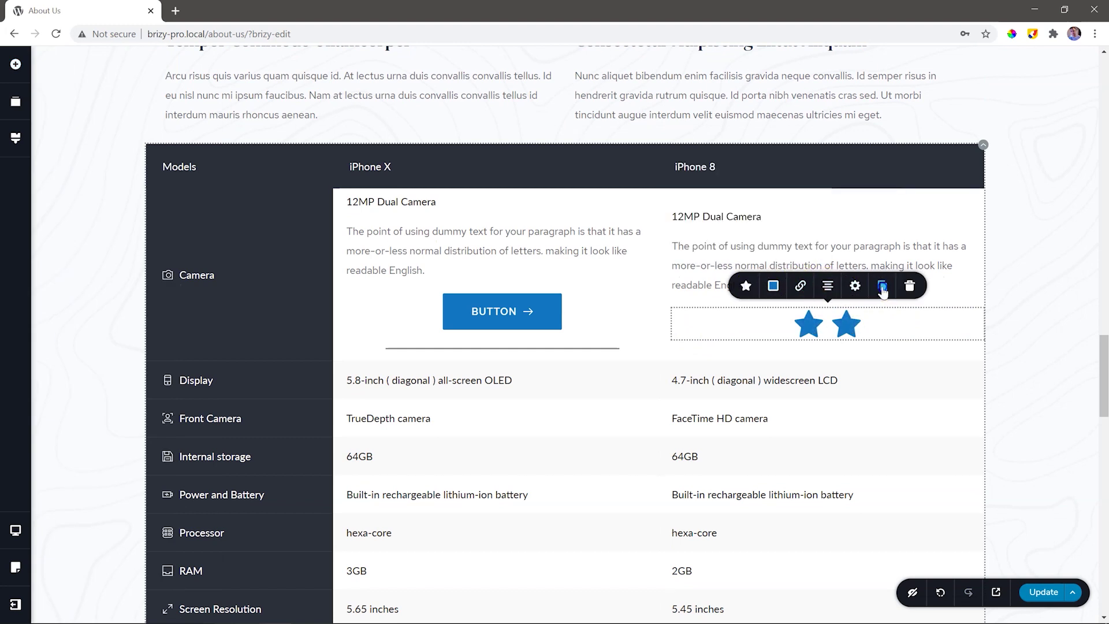
{"action": "left_click", "coordinate": [881, 286]}
{"action": "left_click", "coordinate": [828, 286]}
{"action": "left_click", "coordinate": [828, 285]}
{"action": "scroll", "coordinate": [1027, 179], "scroll_direction": "down", "scroll_amount": 2}
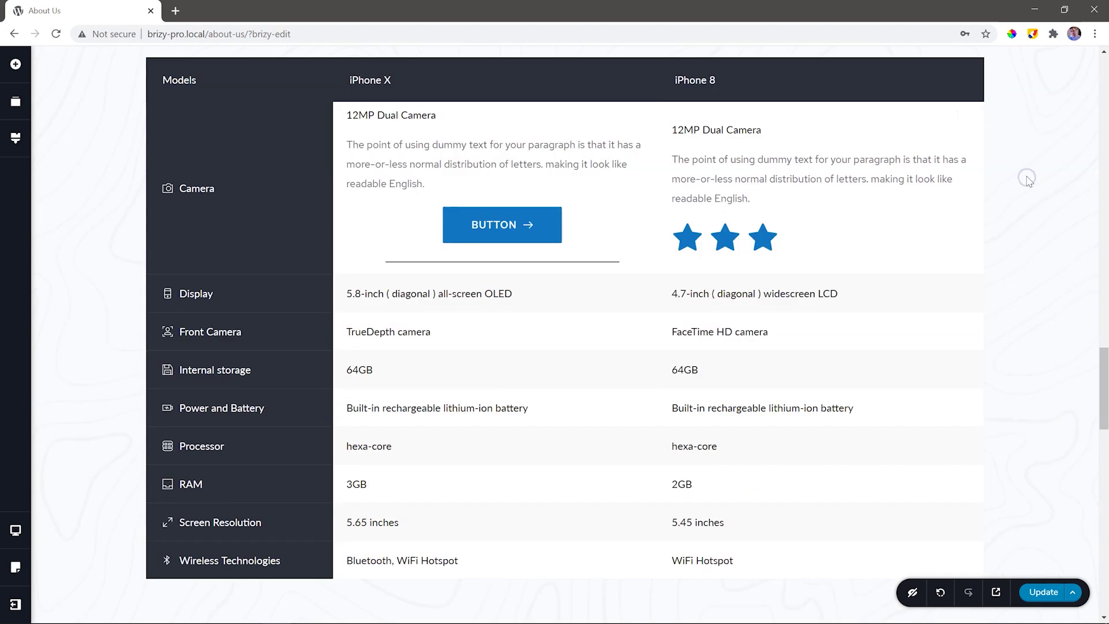
Set the table to 7 rows at 100% width, with Head and Sidebar left on
{"action": "left_click", "coordinate": [970, 94]}
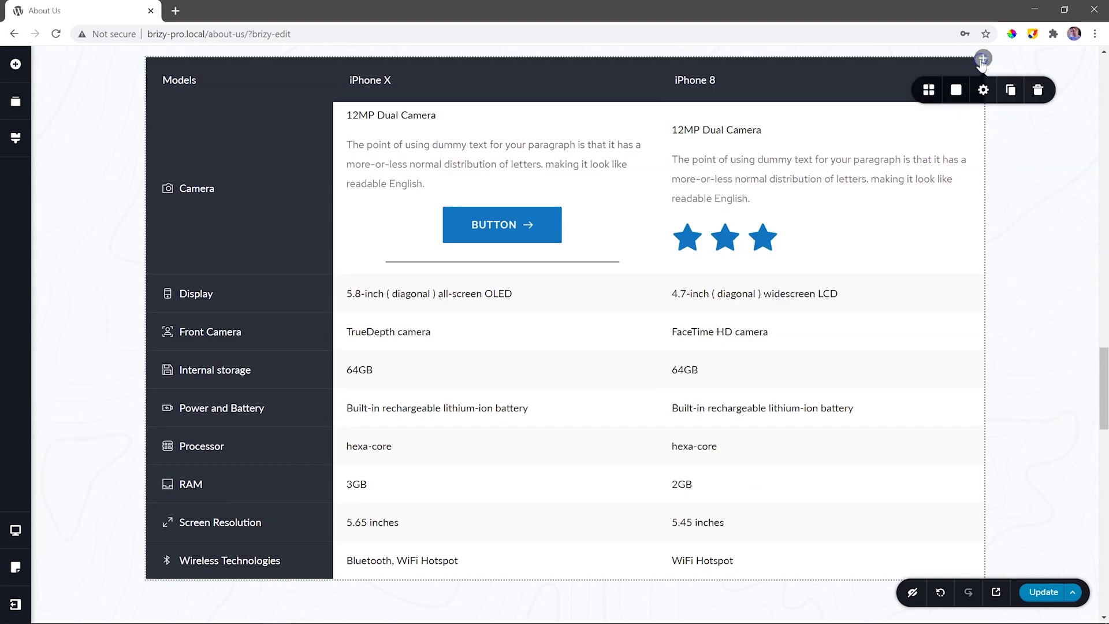
{"action": "left_click", "coordinate": [927, 92]}
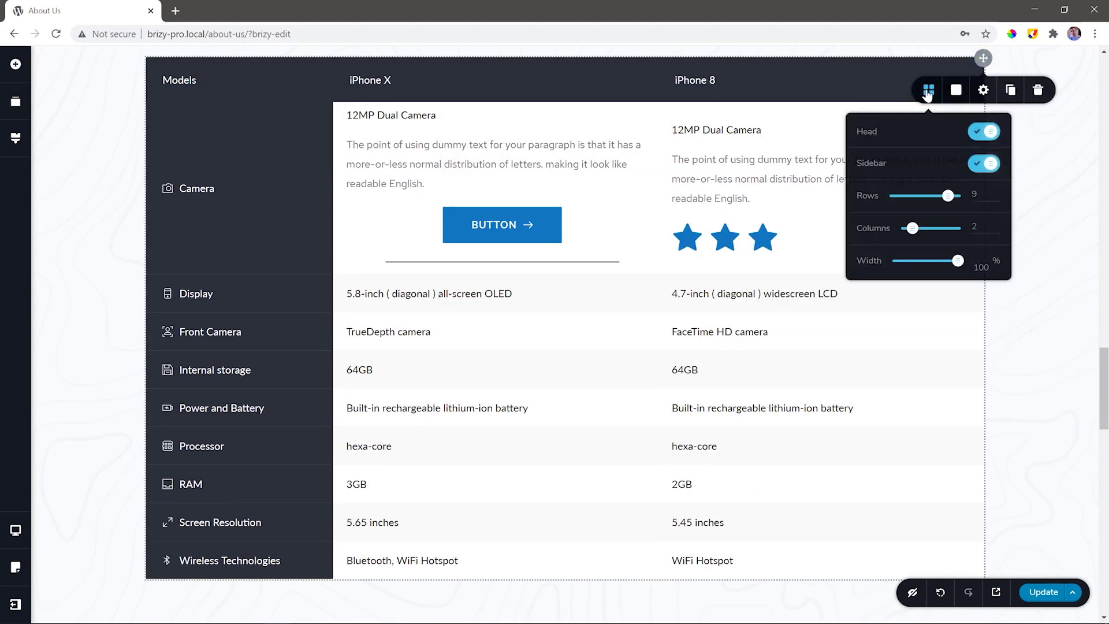
{"action": "left_click", "coordinate": [983, 134]}
{"action": "left_click", "coordinate": [983, 133]}
{"action": "left_click", "coordinate": [981, 165]}
{"action": "left_click", "coordinate": [982, 166]}
{"action": "left_click_drag", "start_coordinate": [945, 195], "coordinate": [912, 228]}
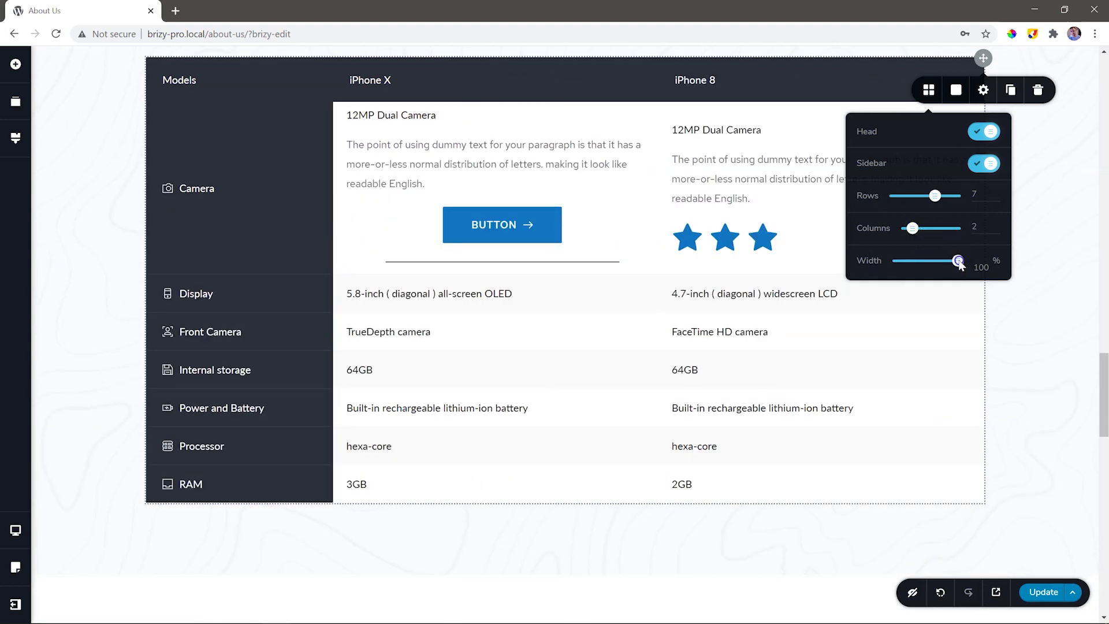
{"action": "mouse_move", "coordinate": [957, 261]}
{"action": "left_mouse_down"}
{"action": "mouse_move", "coordinate": [927, 261]}
{"action": "mouse_move", "coordinate": [969, 265]}
{"action": "left_mouse_up"}
Set the table cell padding to 3 px on three sides and 31 px on the left
{"action": "left_click", "coordinate": [958, 259]}
{"action": "left_click", "coordinate": [984, 91]}
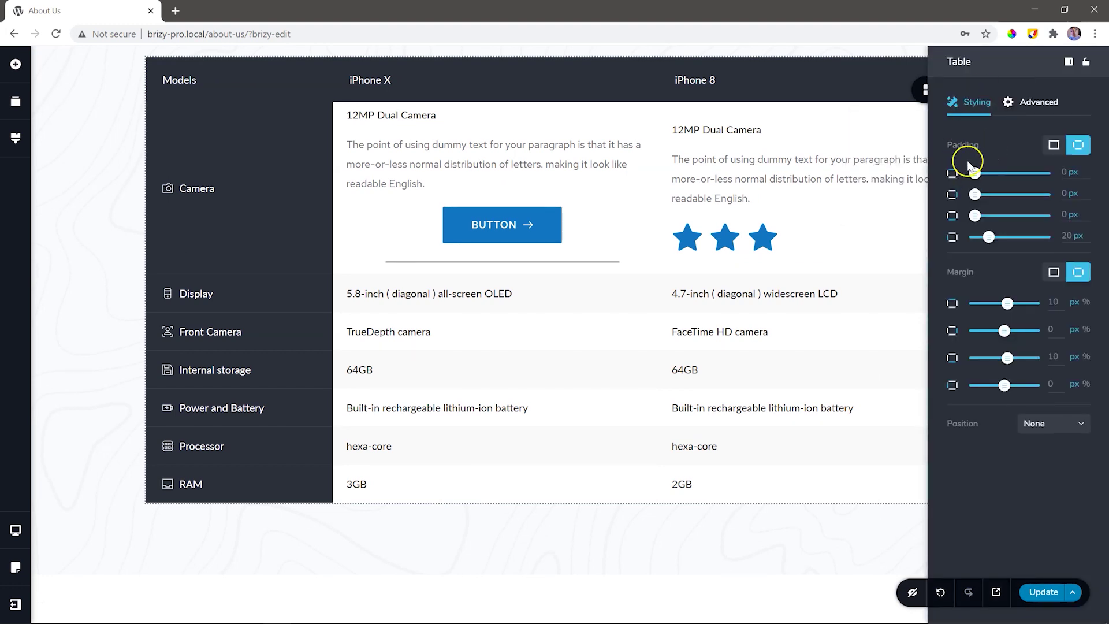
{"action": "left_click", "coordinate": [1052, 145]}
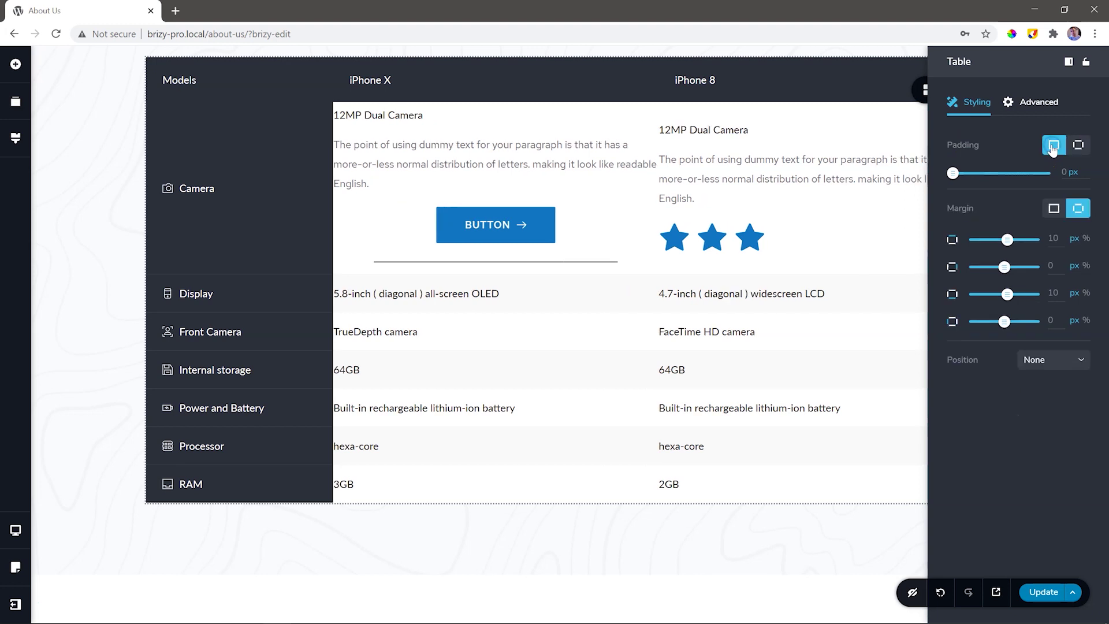
{"action": "left_click", "coordinate": [952, 173]}
{"action": "left_click_drag", "start_coordinate": [969, 176], "coordinate": [982, 174]}
{"action": "left_click", "coordinate": [605, 284]}
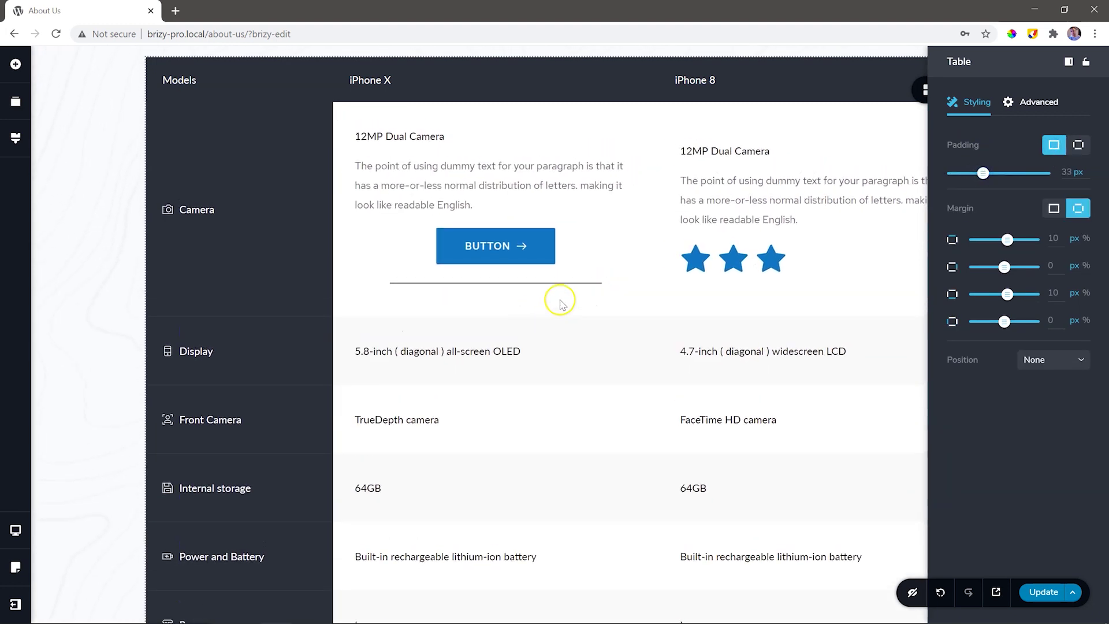
{"action": "left_click_drag", "start_coordinate": [984, 174], "coordinate": [951, 172]}
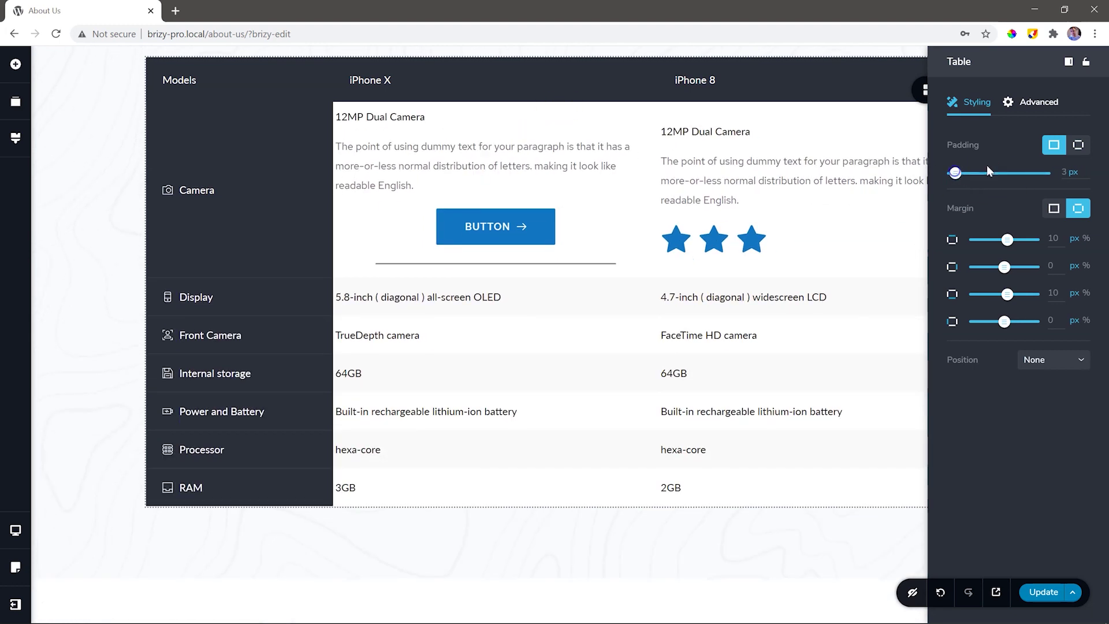
{"action": "left_click", "coordinate": [1078, 145]}
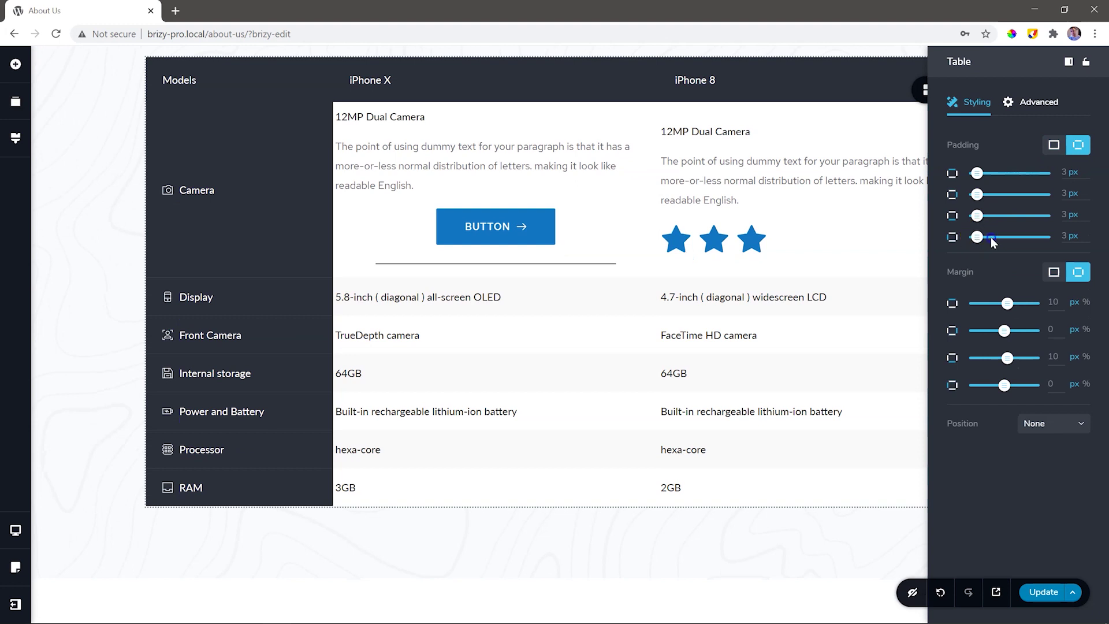
{"action": "left_click_drag", "start_coordinate": [976, 237], "coordinate": [996, 236]}
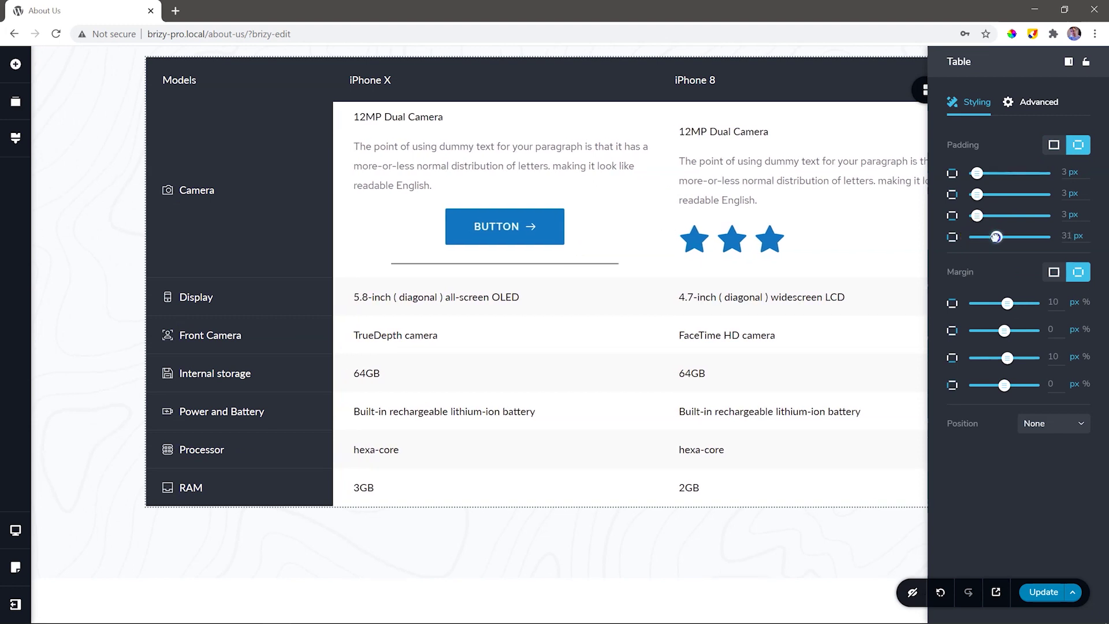
{"action": "left_click", "coordinate": [878, 539]}
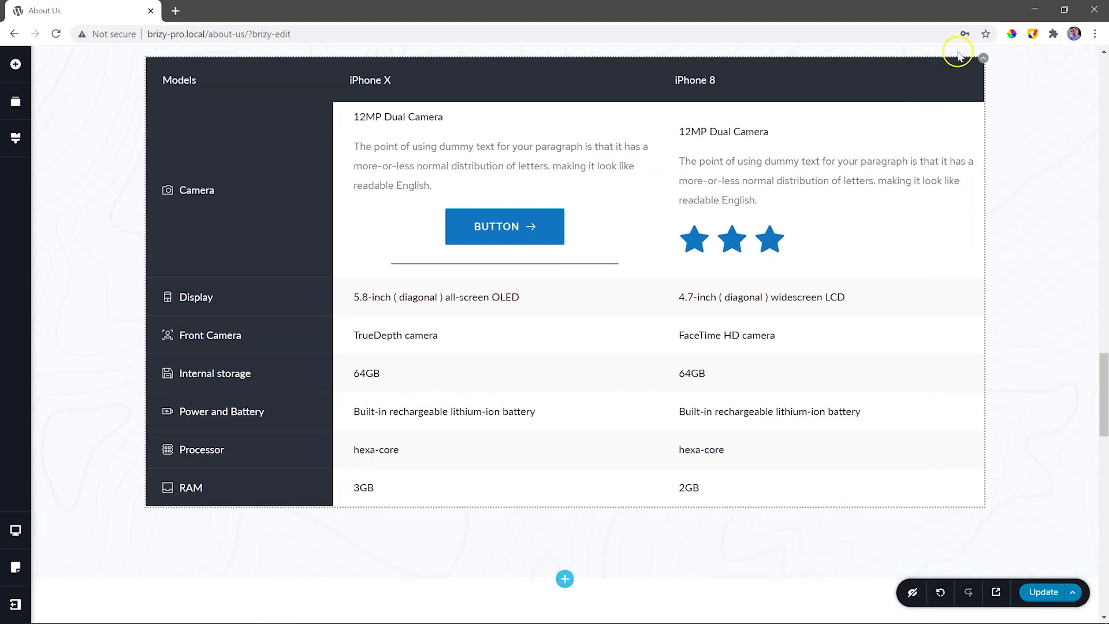
Set both alternating row background colours of the table to the light-blue swatch
{"action": "left_click", "coordinate": [980, 60]}
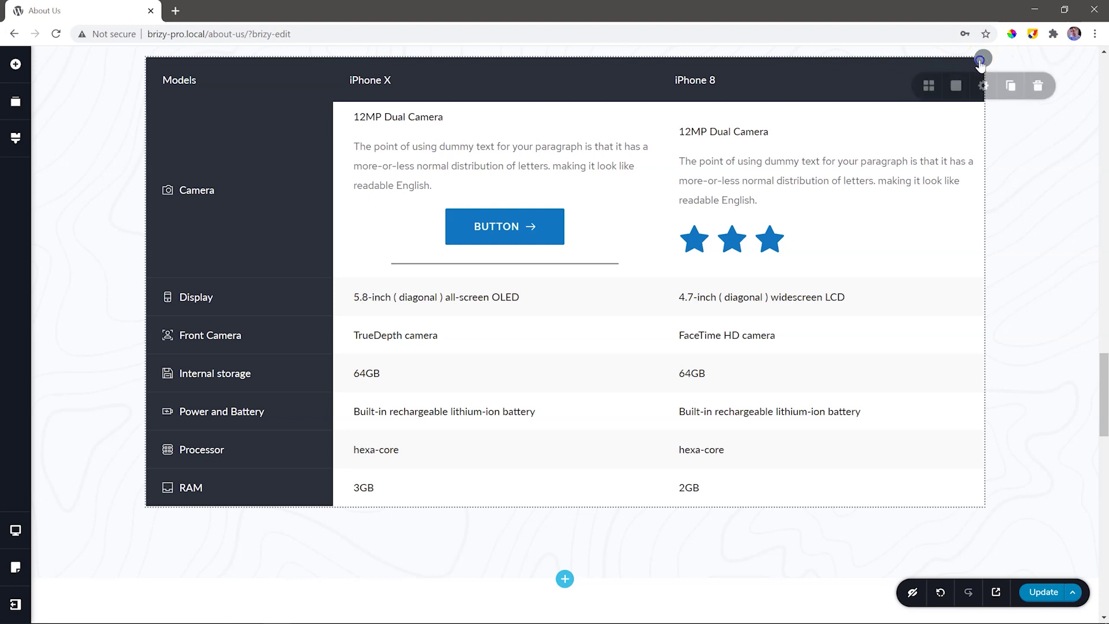
{"action": "left_click", "coordinate": [956, 91]}
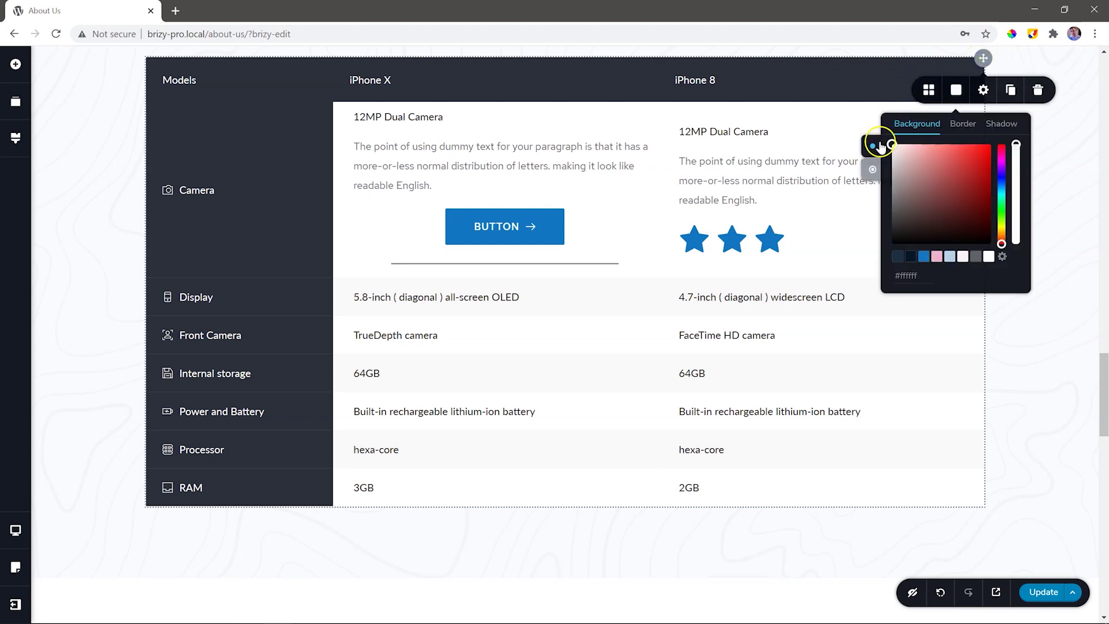
{"action": "left_click", "coordinate": [872, 168]}
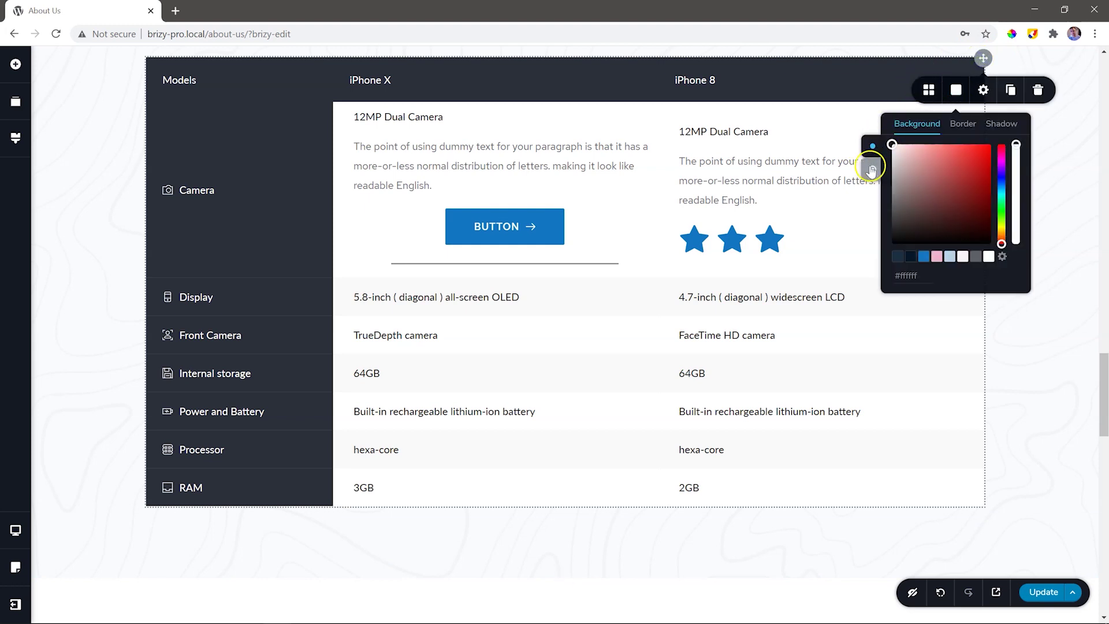
{"action": "left_click", "coordinate": [923, 256]}
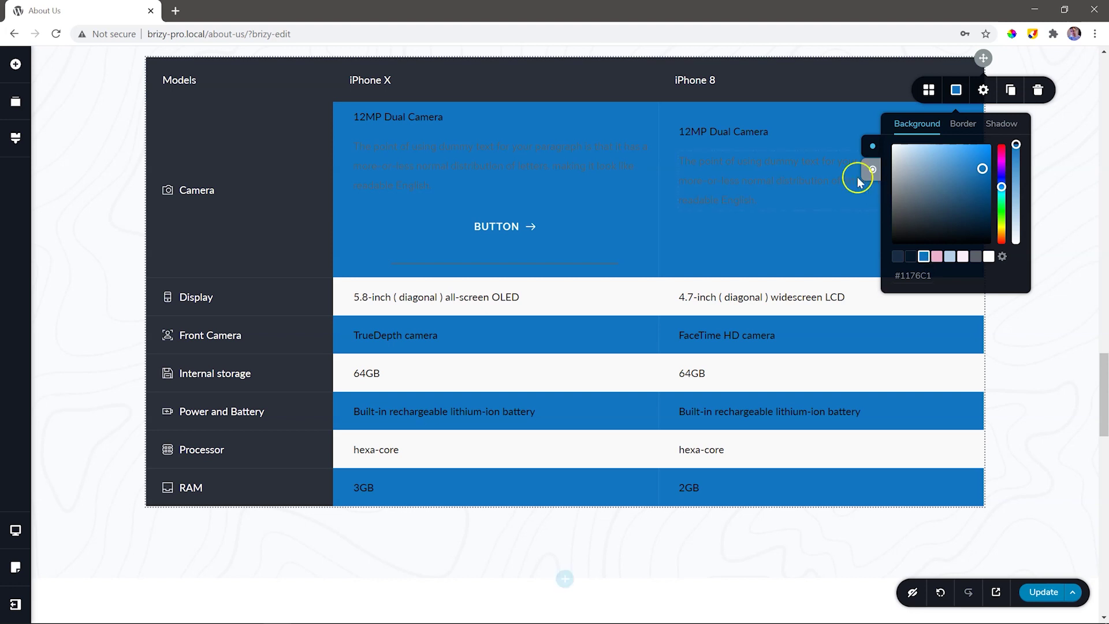
{"action": "left_click", "coordinate": [869, 169]}
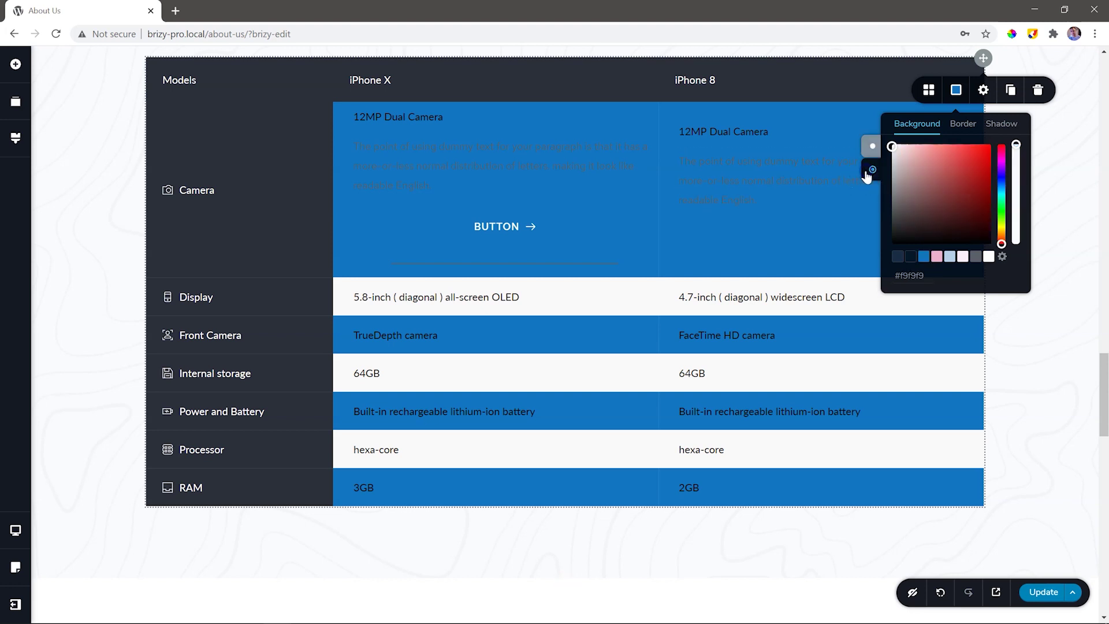
{"action": "left_click", "coordinate": [936, 256]}
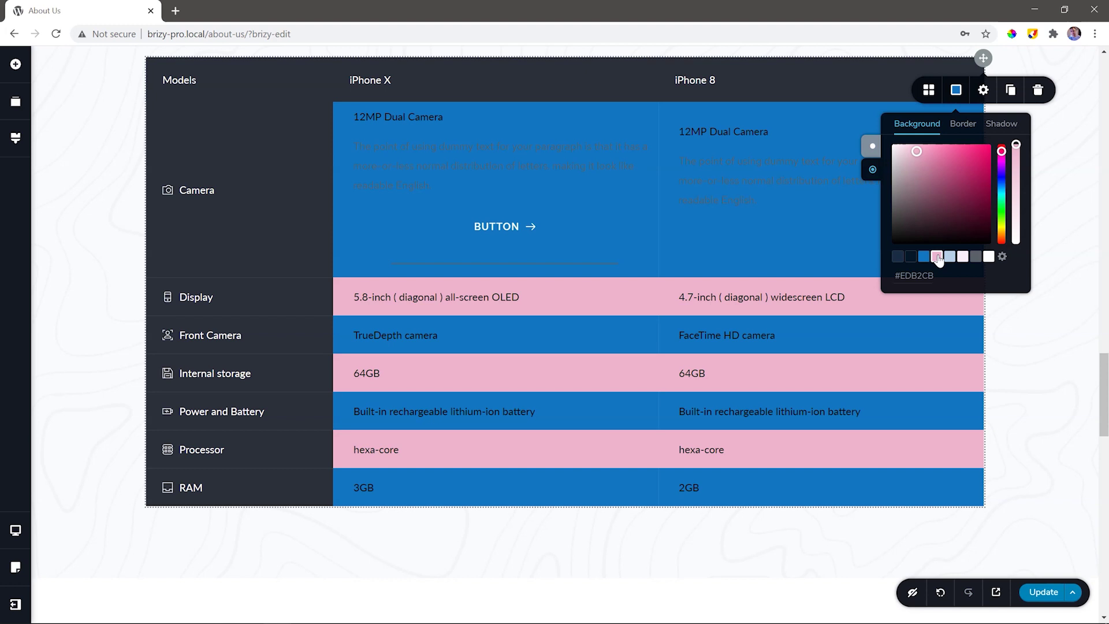
{"action": "left_click", "coordinate": [872, 146]}
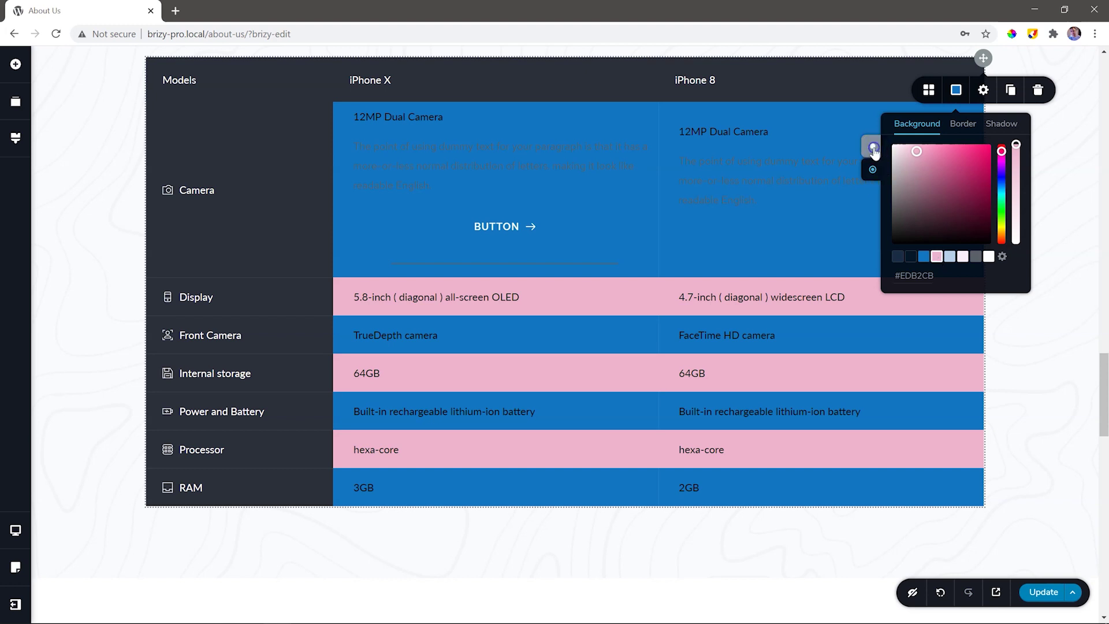
{"action": "left_click", "coordinate": [950, 257]}
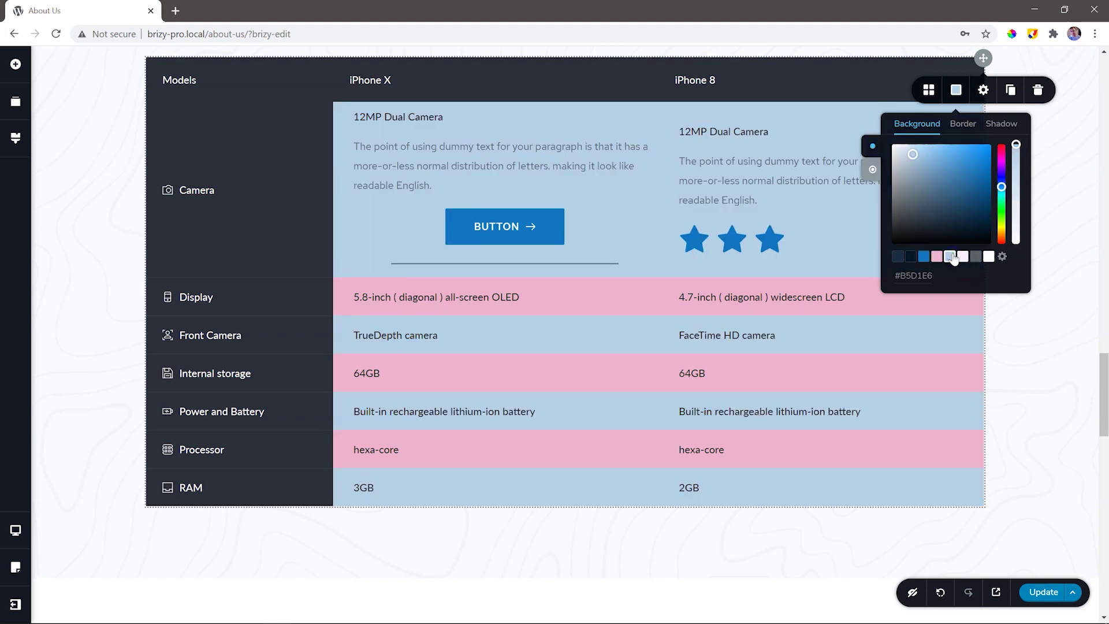
{"action": "left_click", "coordinate": [872, 169]}
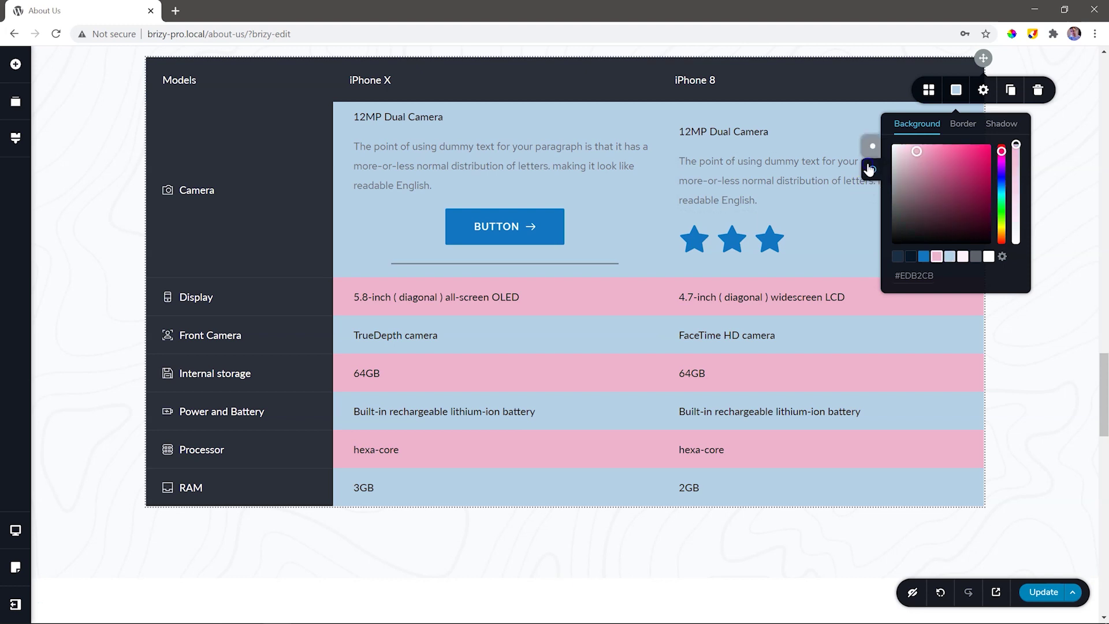
{"action": "left_click", "coordinate": [949, 257]}
Make the cell borders white at full opacity
{"action": "left_click", "coordinate": [966, 125]}
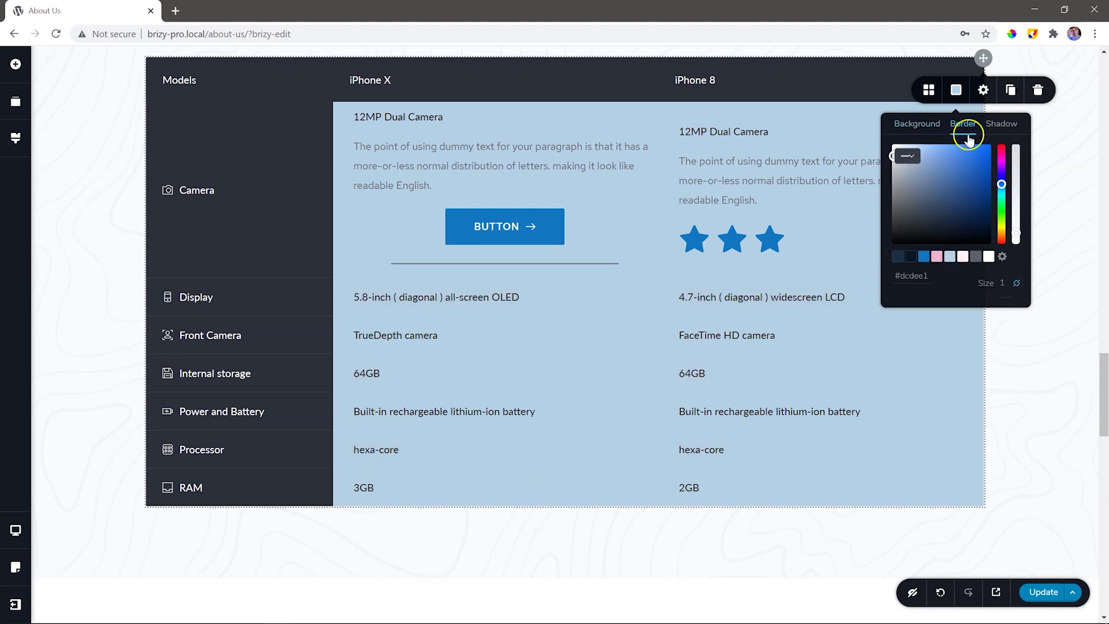
{"action": "left_click", "coordinate": [937, 259]}
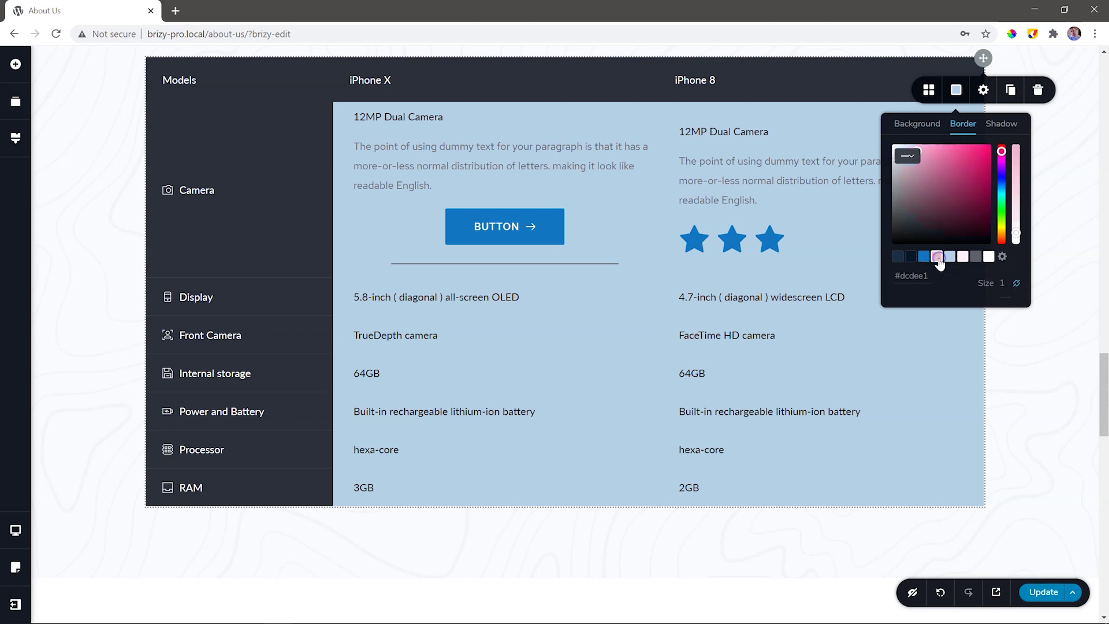
{"action": "left_click", "coordinate": [1003, 285]}
{"action": "left_click_drag", "start_coordinate": [1016, 210], "coordinate": [1016, 144]}
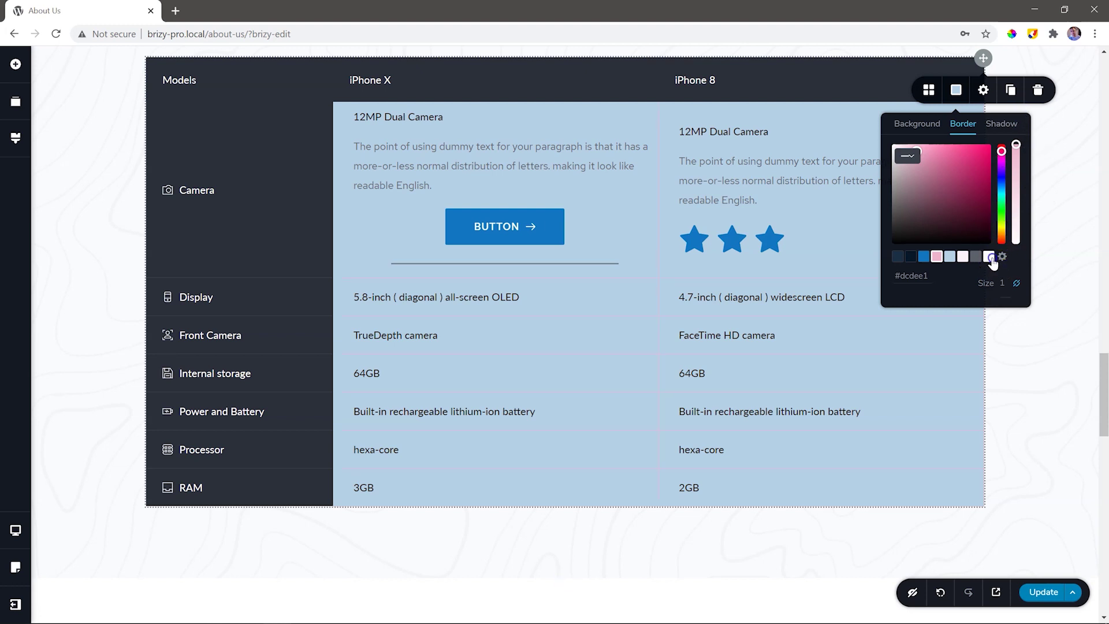
{"action": "left_click", "coordinate": [989, 257]}
{"action": "left_click", "coordinate": [991, 259]}
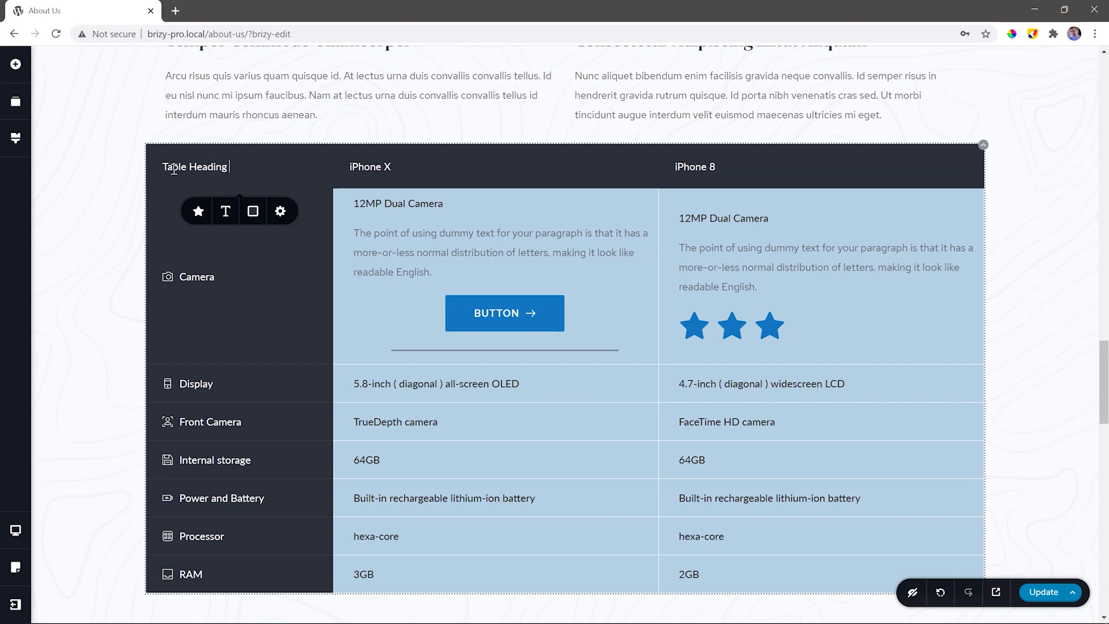
Add a small outline icon before the iPhone X header text
{"action": "left_click", "coordinate": [365, 172]}
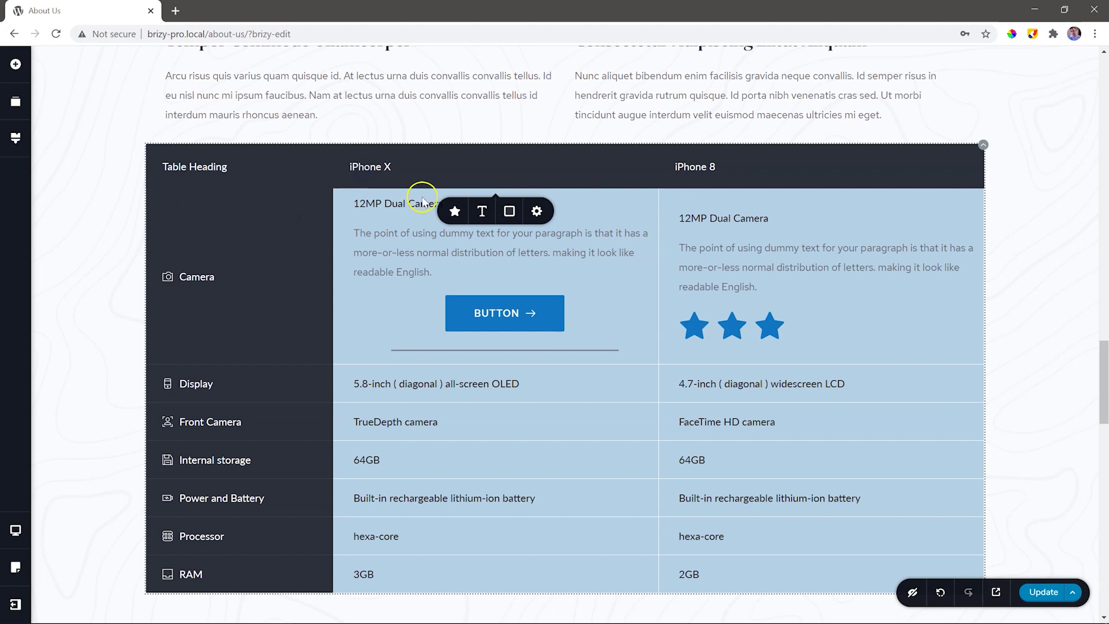
{"action": "left_click", "coordinate": [455, 214]}
{"action": "left_click", "coordinate": [509, 260]}
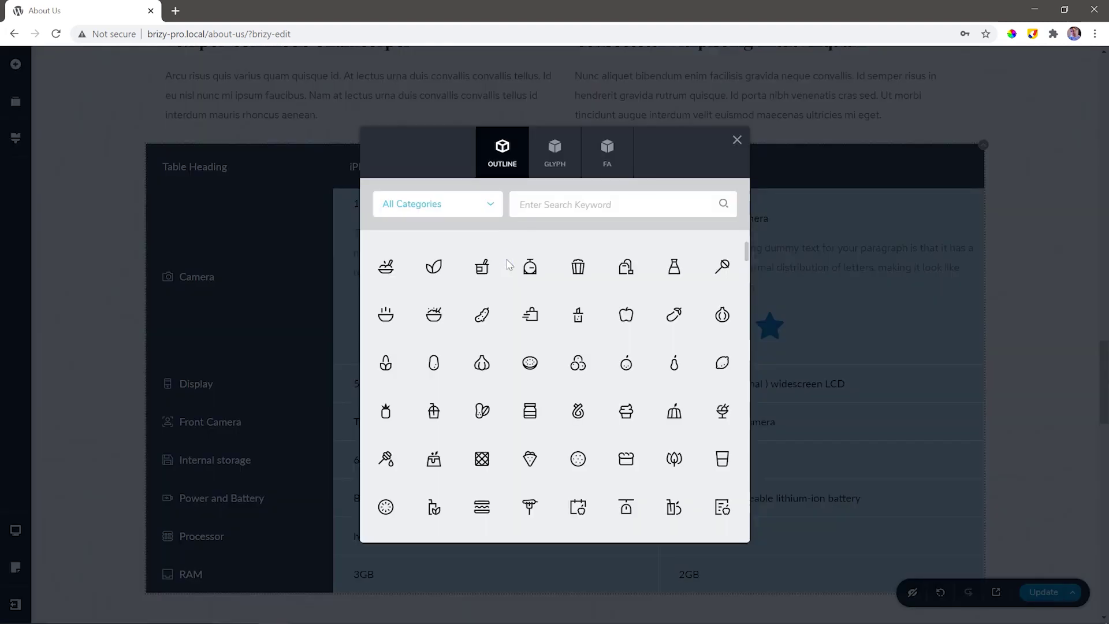
{"action": "left_click", "coordinate": [528, 357]}
{"action": "left_click", "coordinate": [476, 299]}
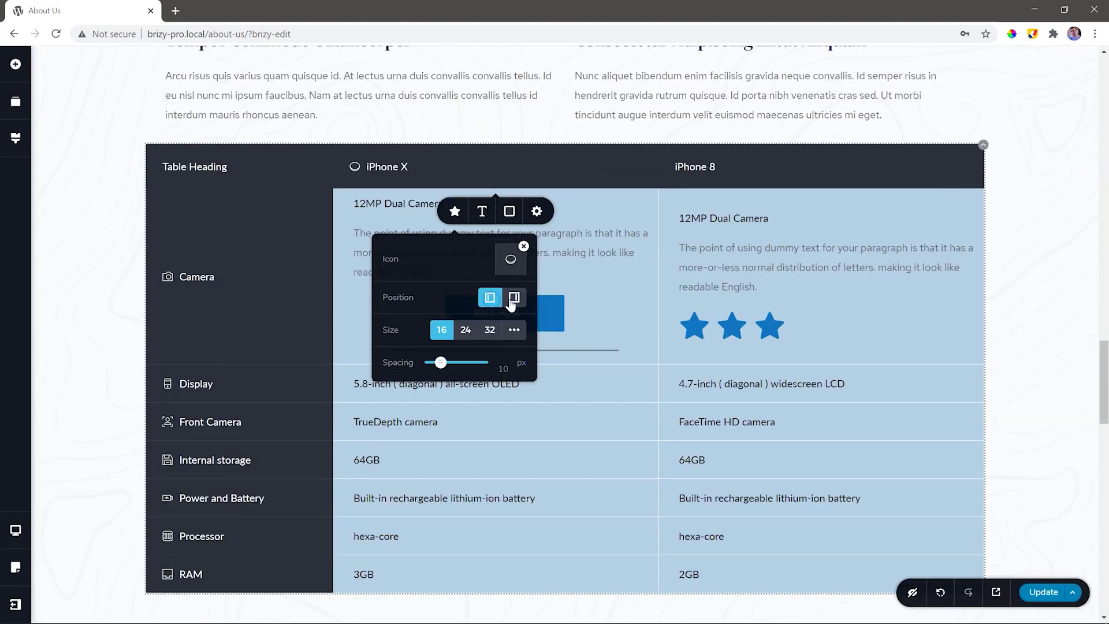
{"action": "left_click", "coordinate": [468, 329]}
{"action": "left_click", "coordinate": [442, 330]}
{"action": "left_click", "coordinate": [446, 329]}
{"action": "left_click", "coordinate": [523, 246]}
Add an icon beside the iPhone 8 header text
{"action": "left_click", "coordinate": [688, 165]}
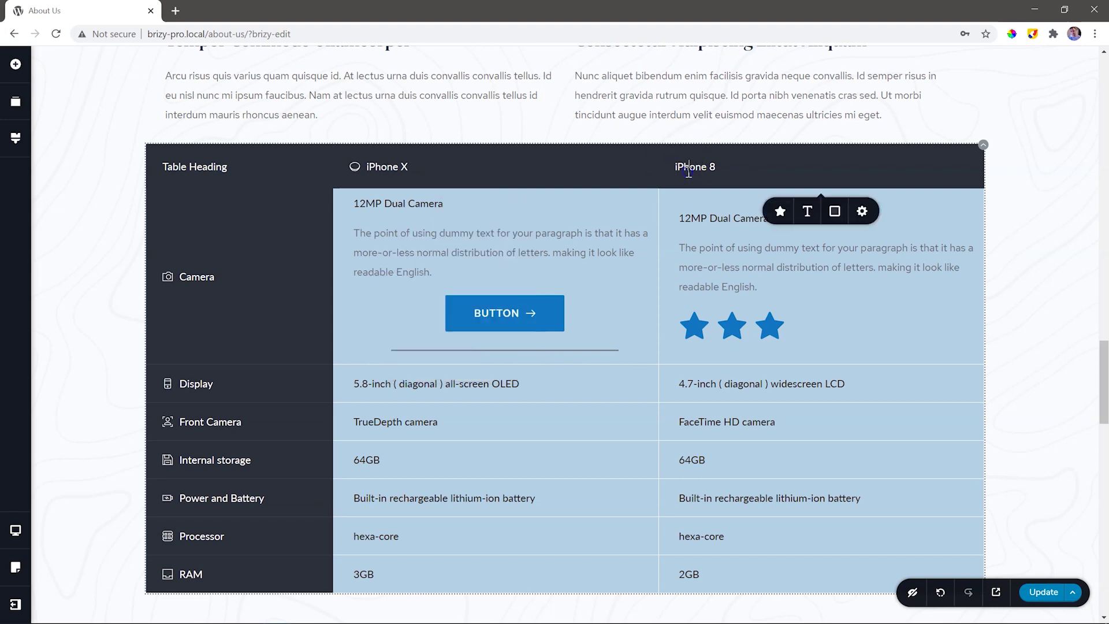
{"action": "left_click", "coordinate": [780, 211]}
{"action": "left_click", "coordinate": [808, 274]}
{"action": "left_click", "coordinate": [641, 338]}
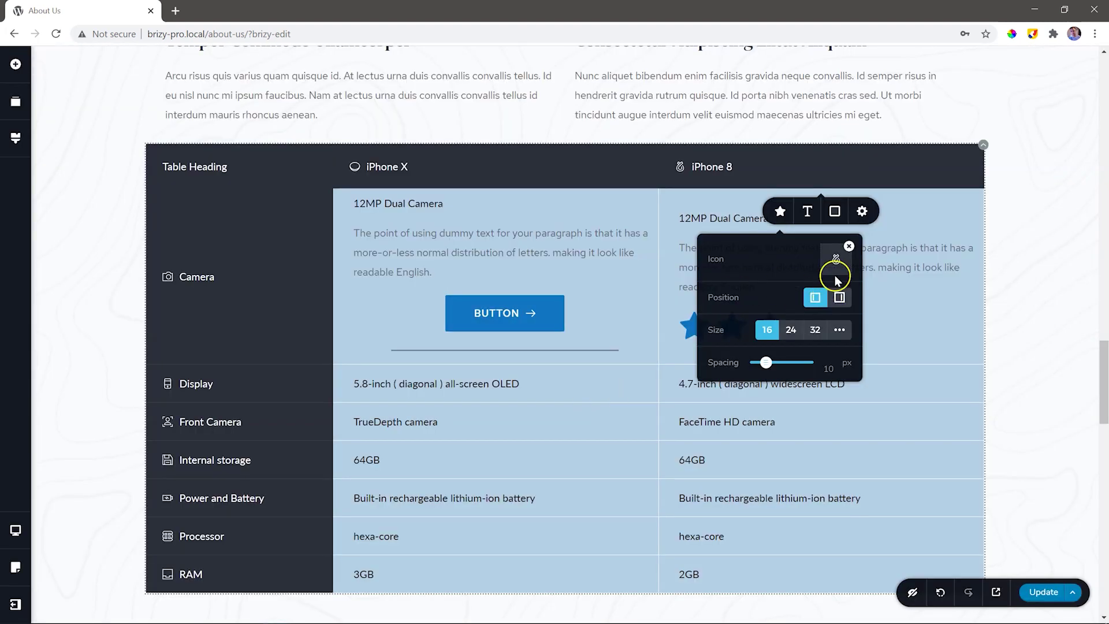
Change the header font to Montserrat
{"action": "left_click", "coordinate": [386, 170]}
{"action": "left_click", "coordinate": [482, 210]}
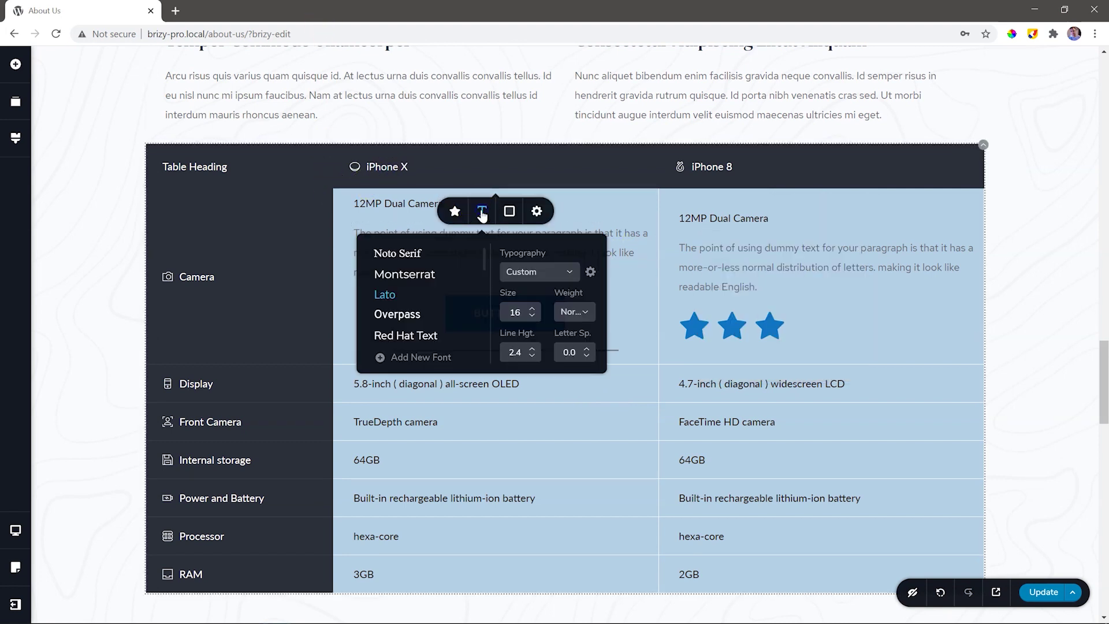
{"action": "left_click", "coordinate": [399, 336]}
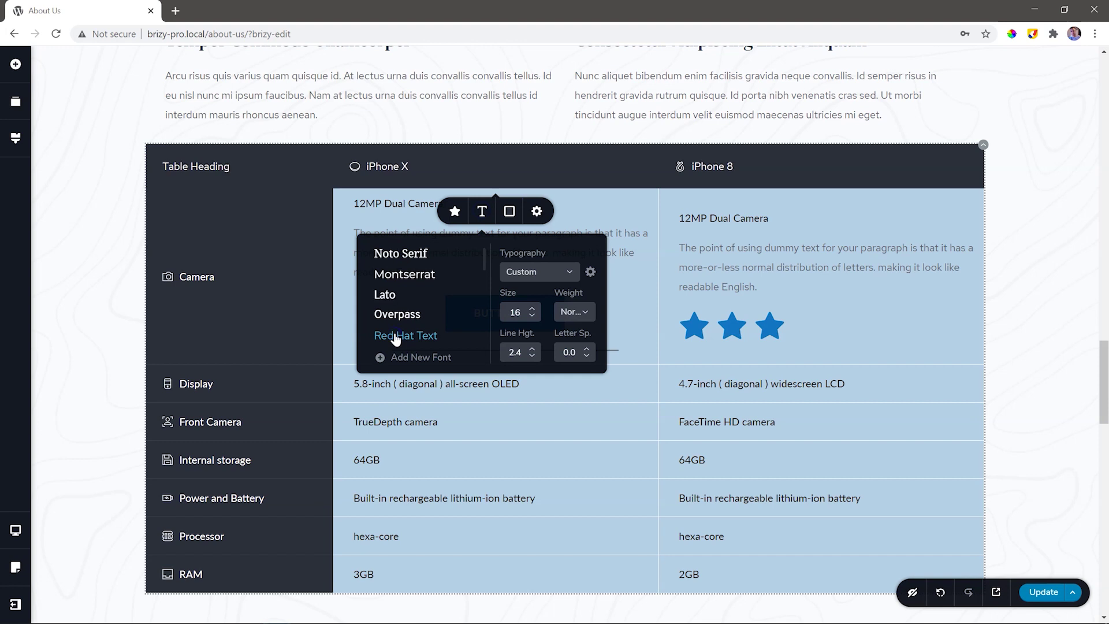
{"action": "left_click", "coordinate": [384, 282]}
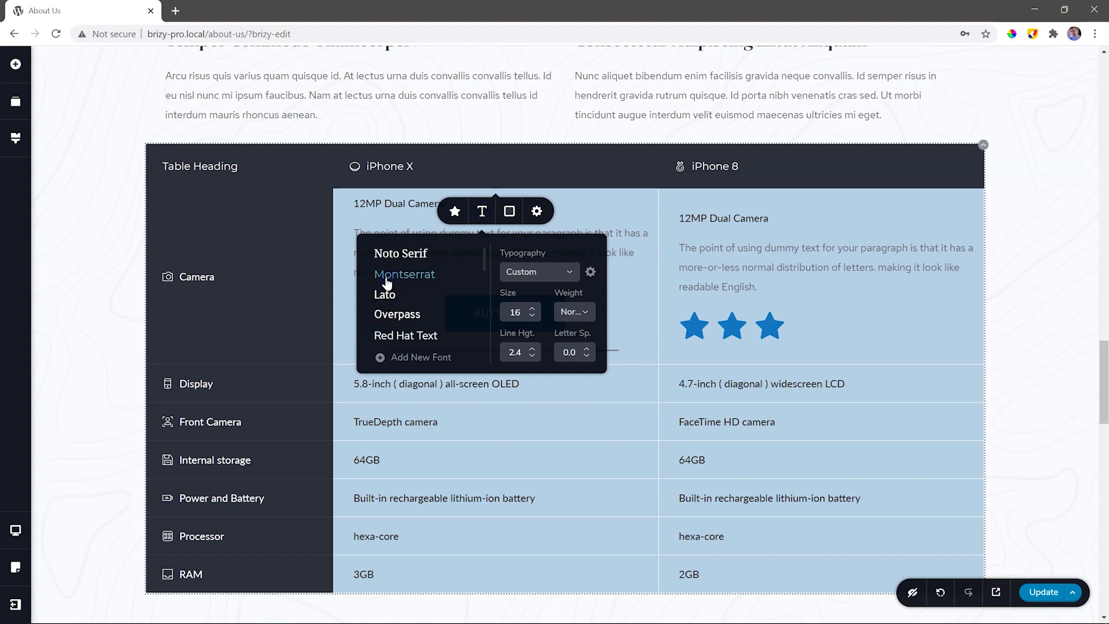
Colour the header row pink #EDB2CB and the iPhone X header cell blue #1176C1
{"action": "left_click", "coordinate": [509, 210]}
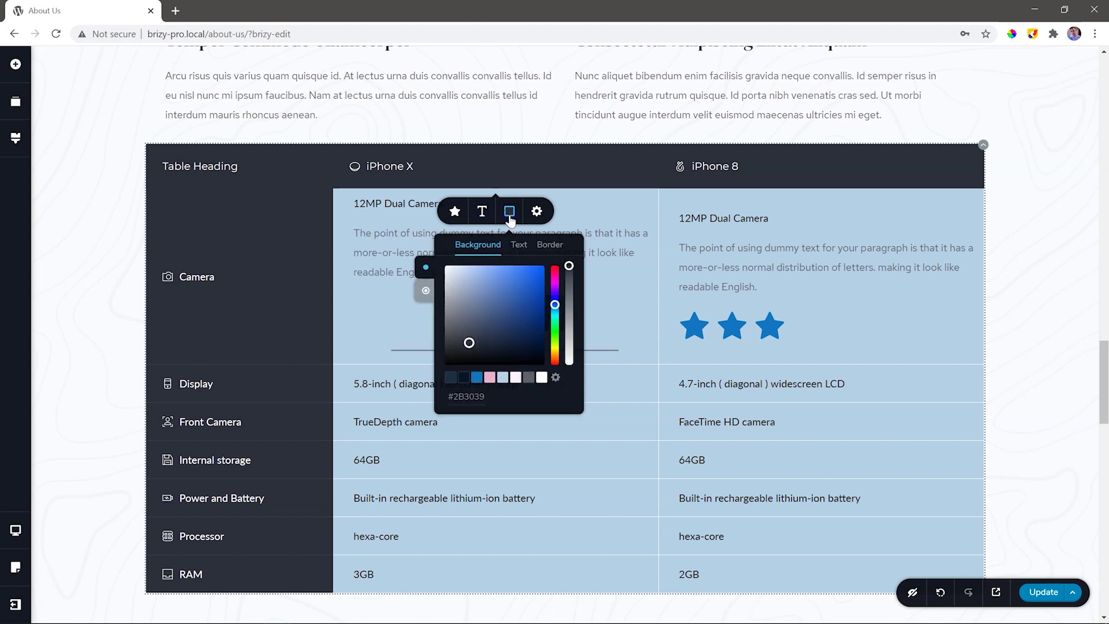
{"action": "left_click", "coordinate": [490, 378]}
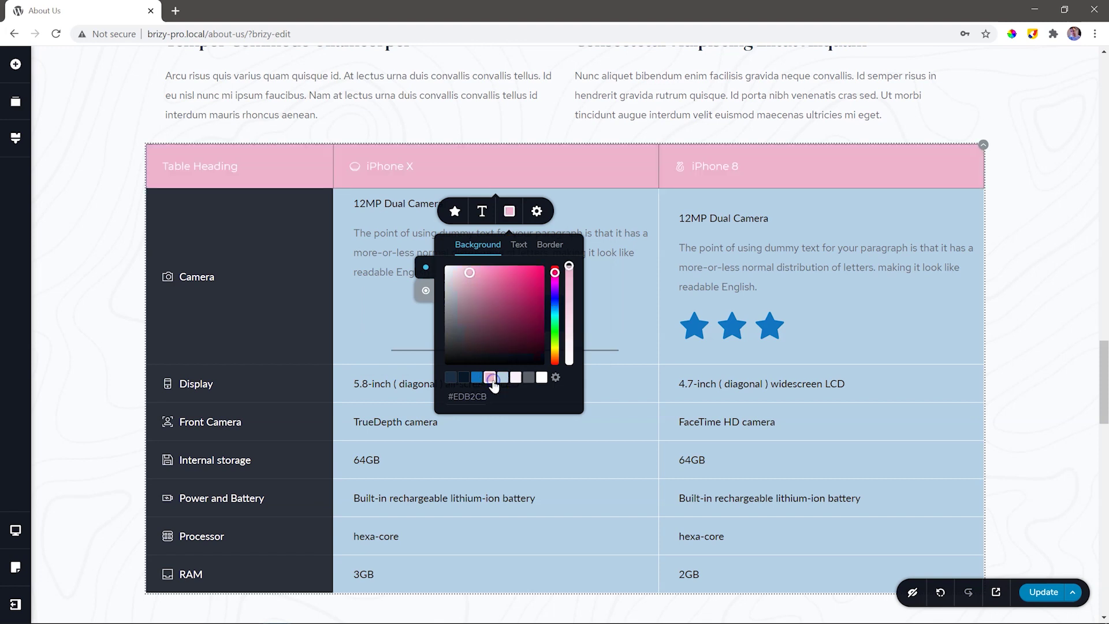
{"action": "left_click", "coordinate": [426, 290]}
{"action": "left_click", "coordinate": [502, 378]}
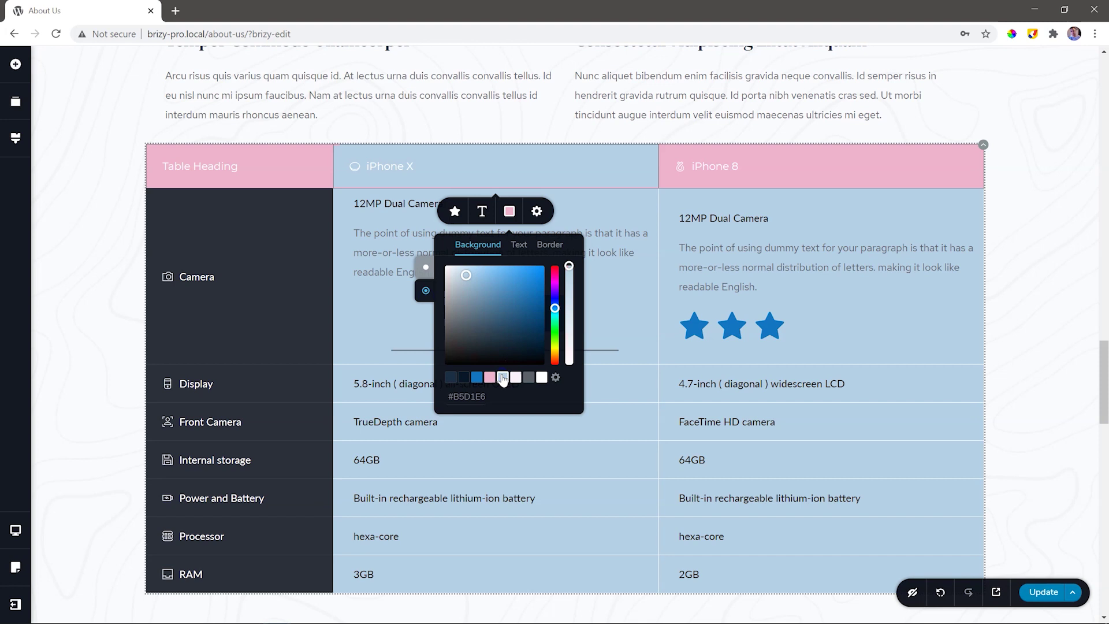
{"action": "left_click", "coordinate": [477, 377]}
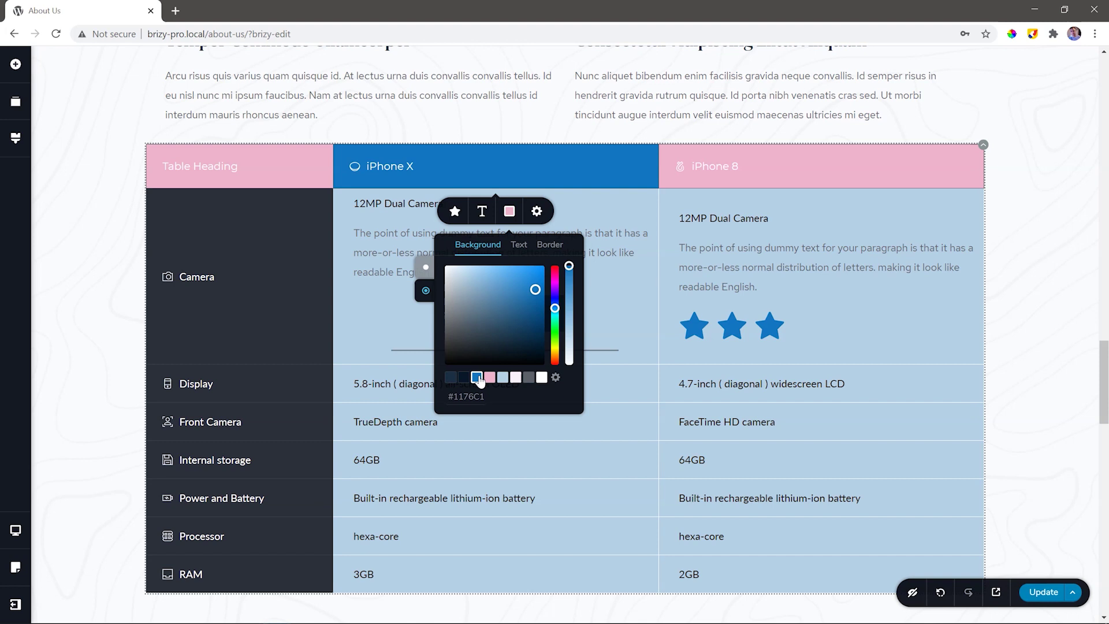
Pad the header cells 16 px on three sides and 33 px on the left
{"action": "left_click", "coordinate": [537, 211]}
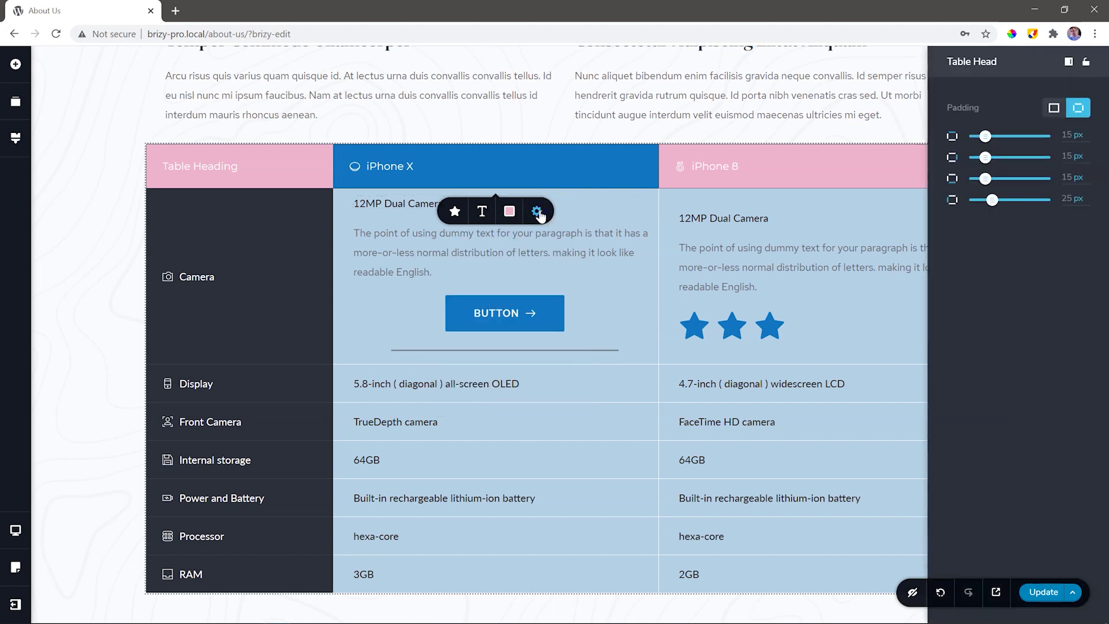
{"action": "left_click", "coordinate": [1055, 108]}
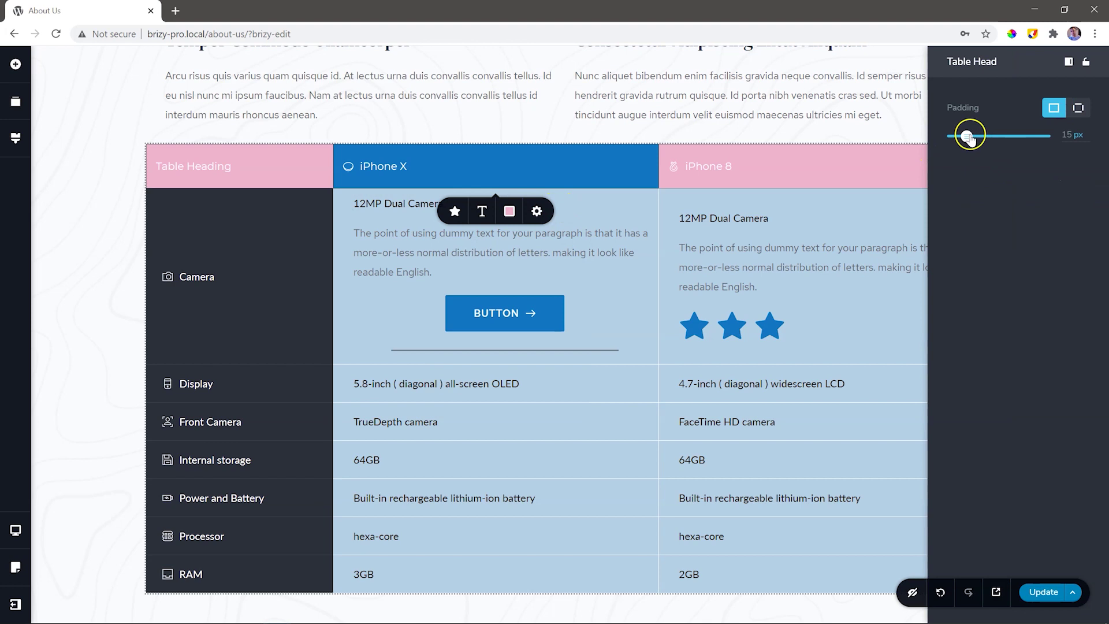
{"action": "mouse_move", "coordinate": [972, 137]}
{"action": "left_mouse_down"}
{"action": "mouse_move", "coordinate": [1009, 139]}
{"action": "mouse_move", "coordinate": [968, 139]}
{"action": "left_mouse_up"}
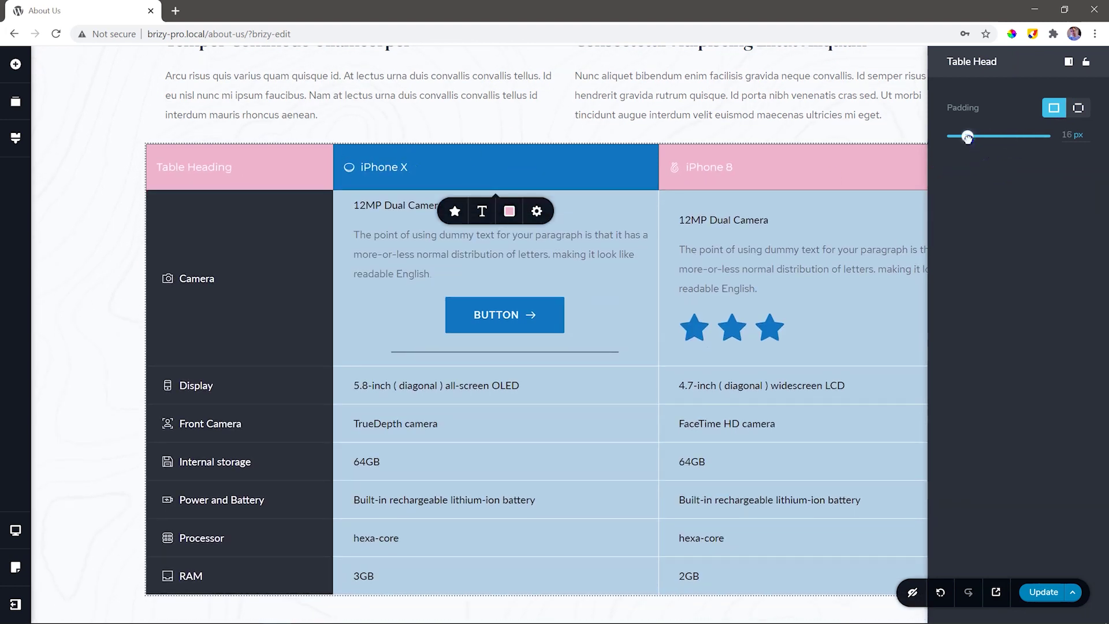
{"action": "left_click", "coordinate": [1077, 108]}
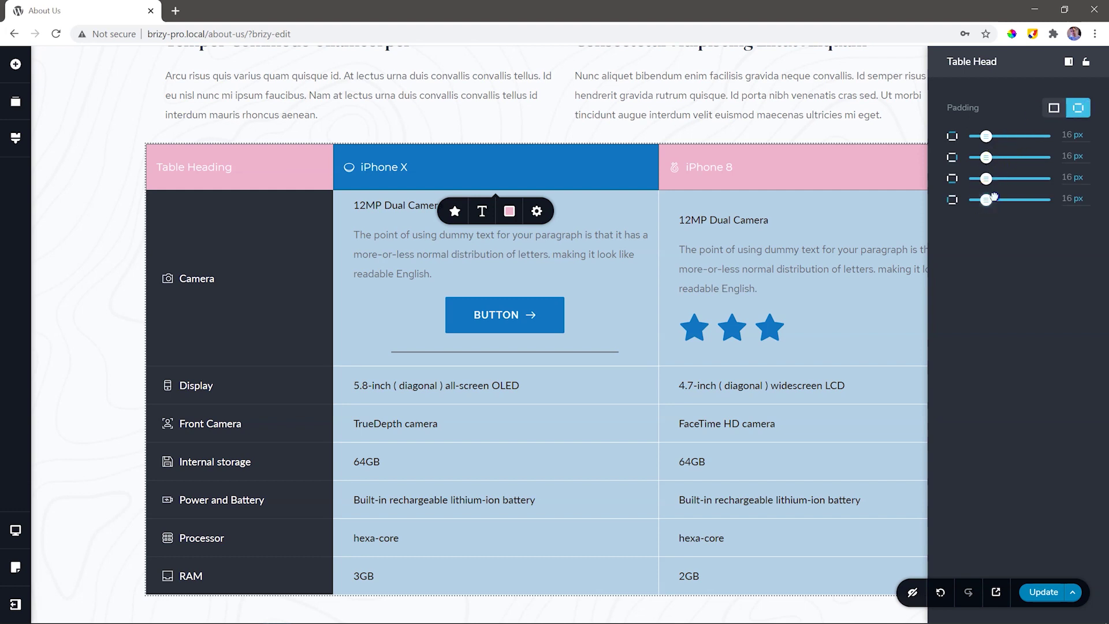
{"action": "left_click_drag", "start_coordinate": [985, 199], "coordinate": [997, 199]}
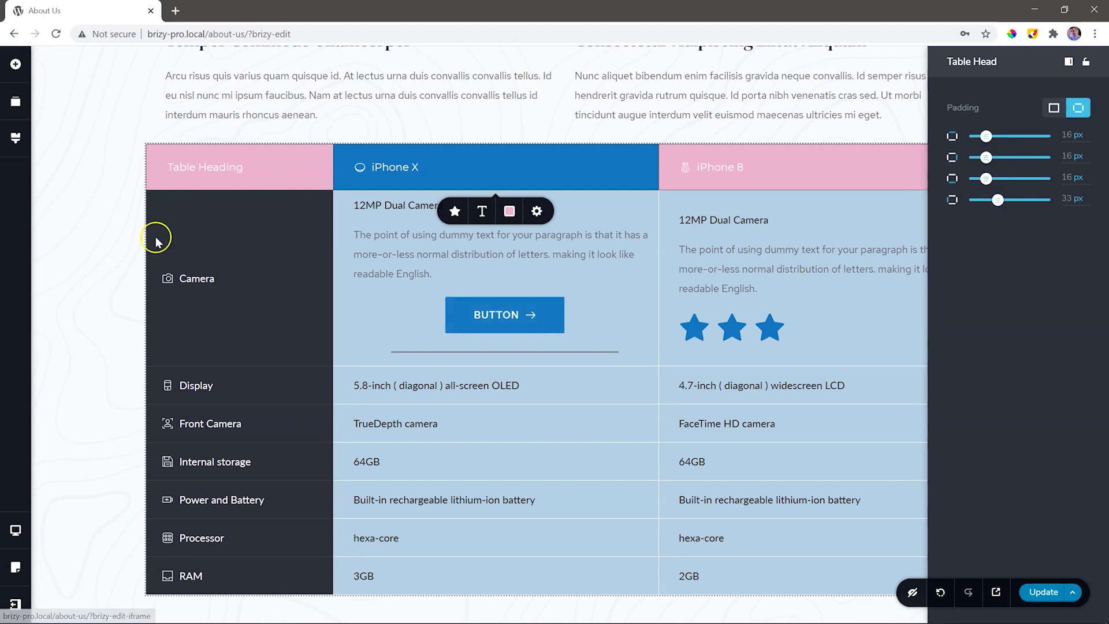
{"action": "left_click", "coordinate": [194, 278]}
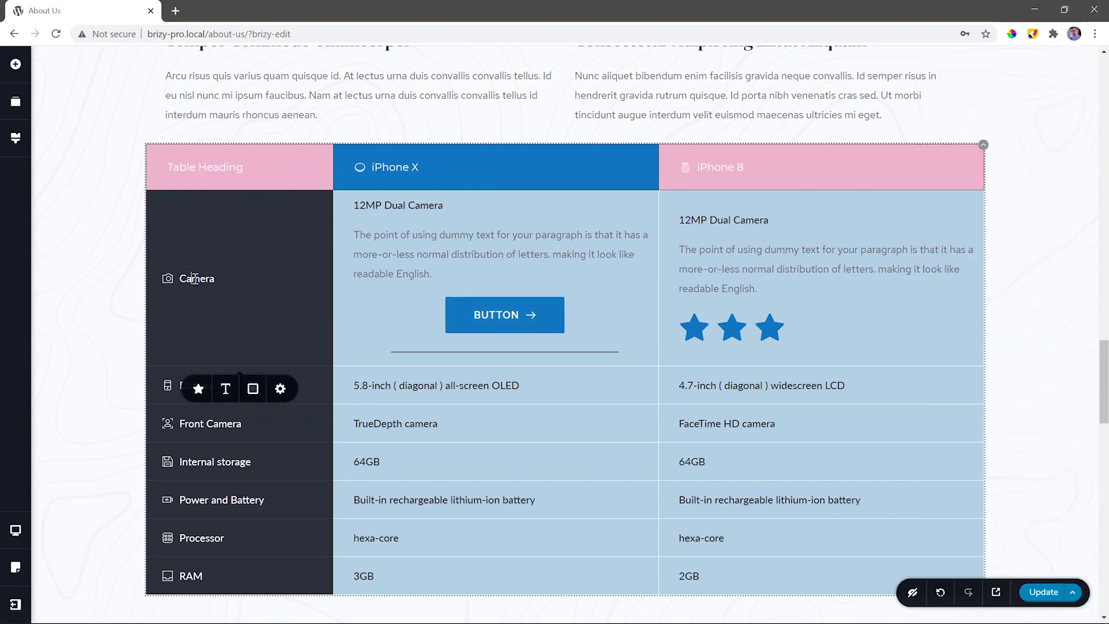
Narrow the dark label column and pad its cells 20 px, with 36 px on the left
{"action": "left_click", "coordinate": [281, 390]}
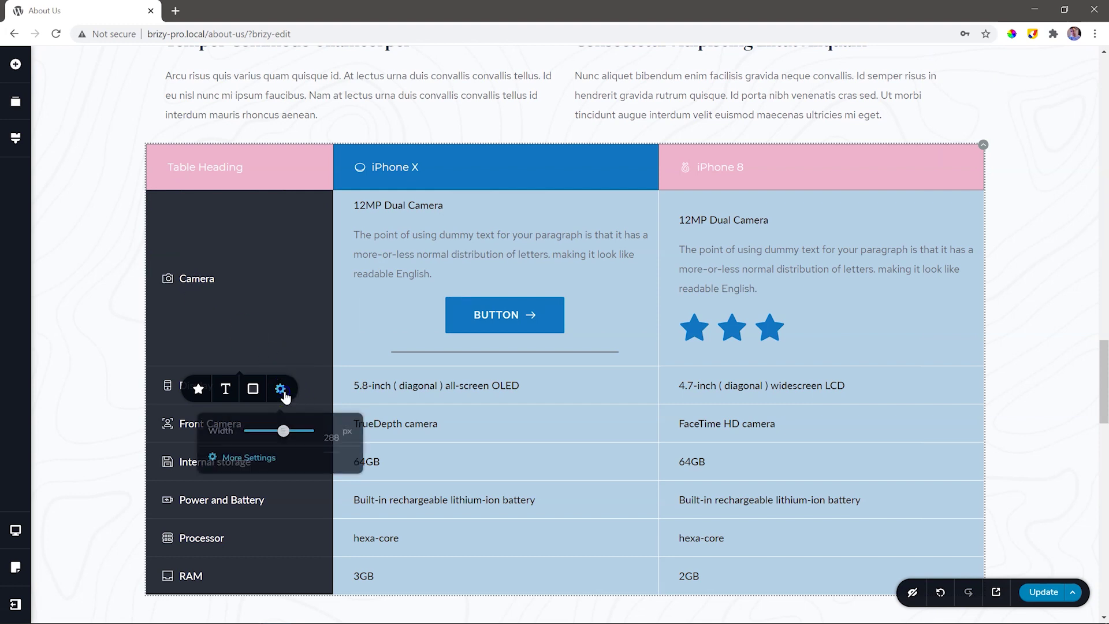
{"action": "mouse_move", "coordinate": [283, 427]}
{"action": "left_mouse_down"}
{"action": "mouse_move", "coordinate": [272, 434]}
{"action": "mouse_move", "coordinate": [281, 434]}
{"action": "left_mouse_up"}
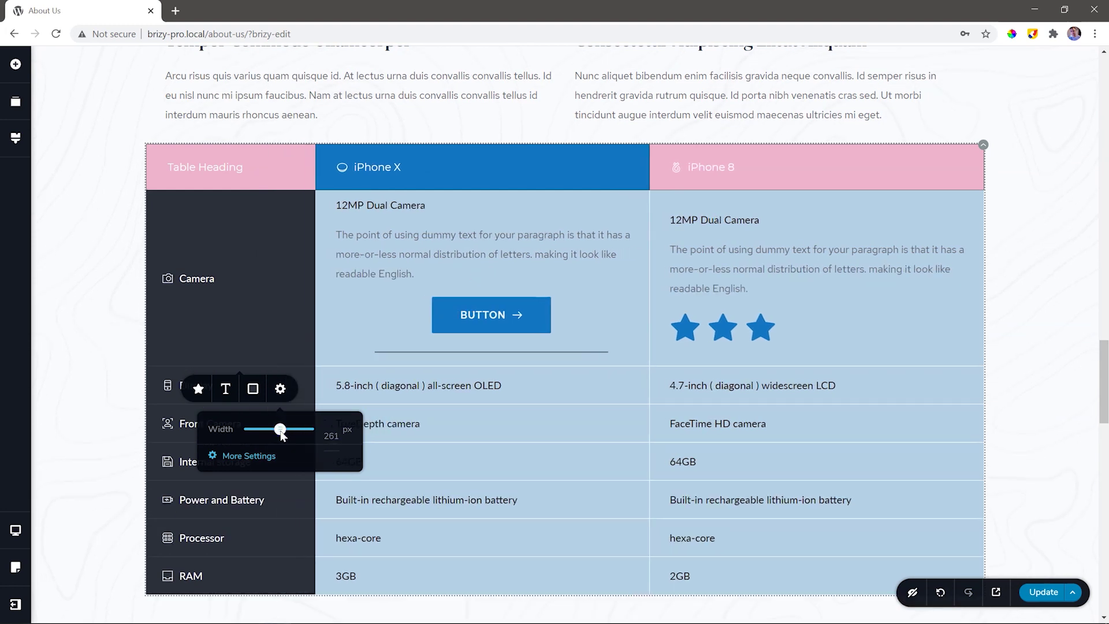
{"action": "left_click", "coordinate": [260, 456]}
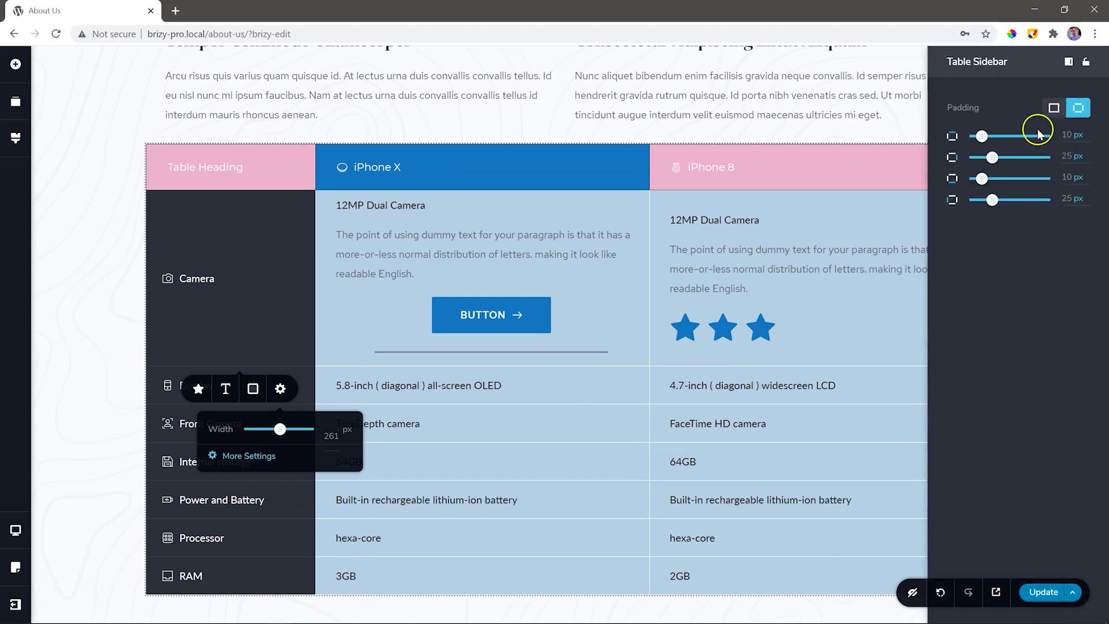
{"action": "left_click", "coordinate": [1054, 110]}
{"action": "left_click_drag", "start_coordinate": [961, 137], "coordinate": [968, 137]}
{"action": "left_click", "coordinate": [1076, 108]}
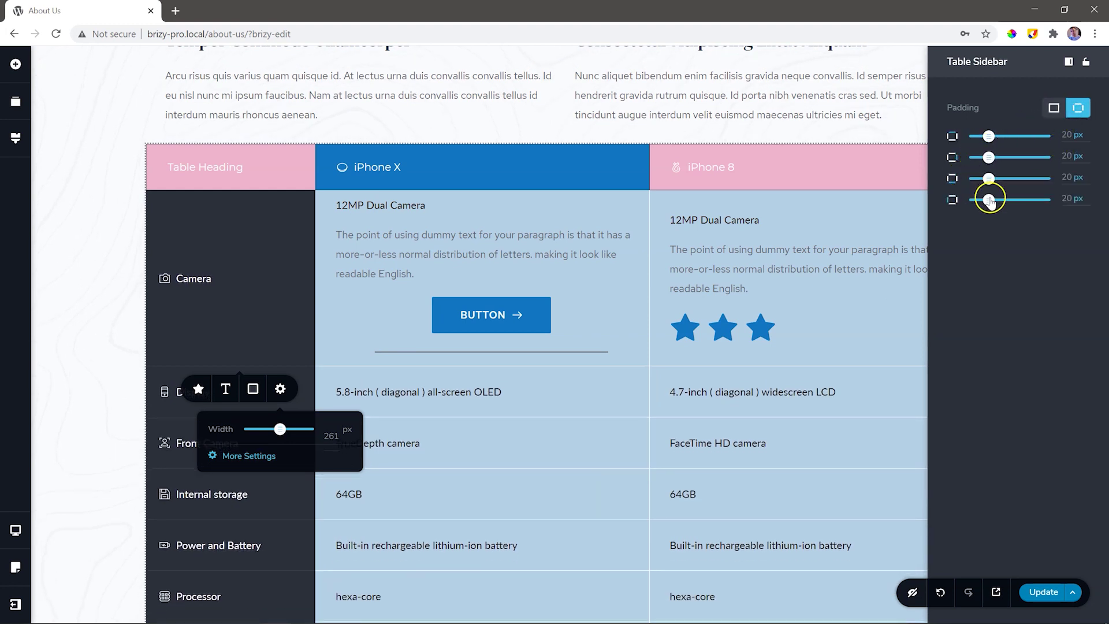
{"action": "left_click_drag", "start_coordinate": [989, 200], "coordinate": [1000, 199]}
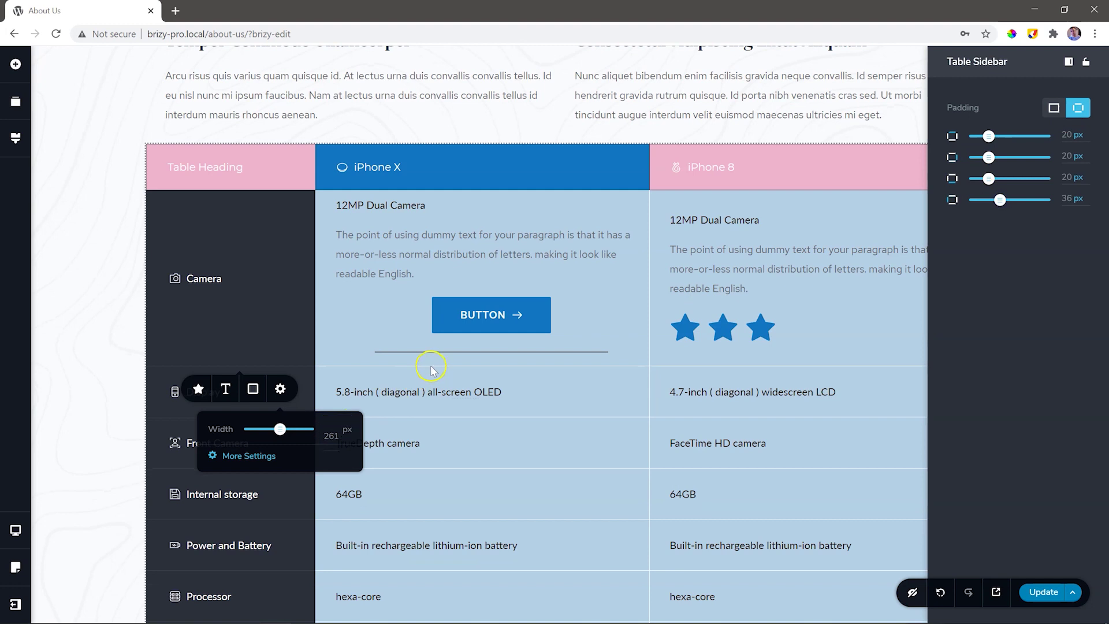
{"action": "left_click", "coordinate": [92, 329]}
Add a second table below, without header row or sidebar, with background #f9f9f9
{"action": "scroll", "coordinate": [103, 327], "scroll_direction": "down", "scroll_amount": 2}
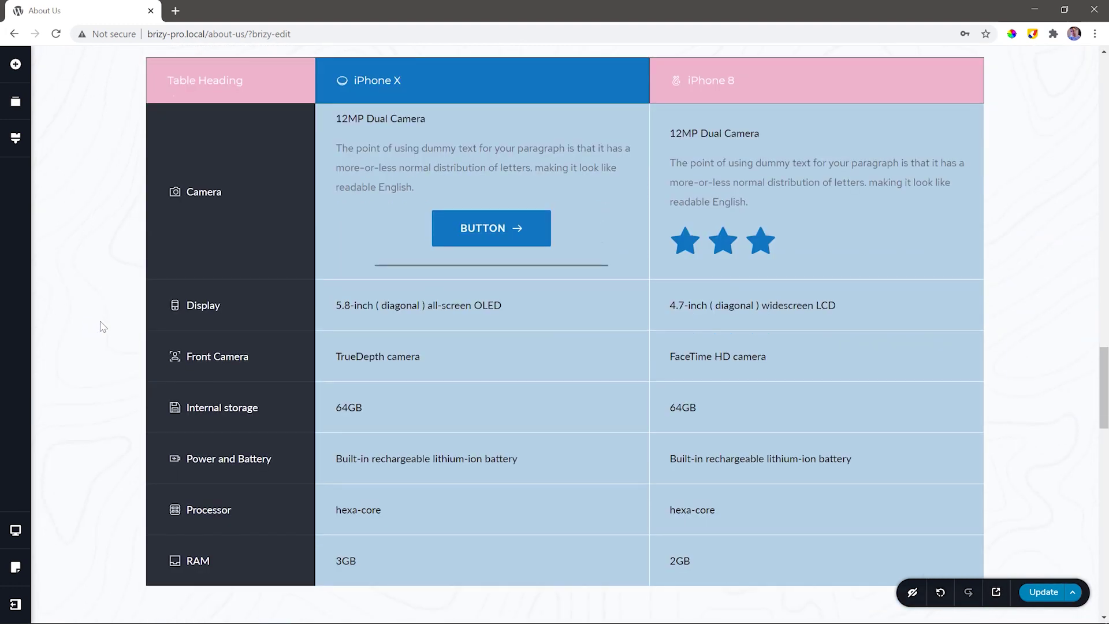
{"action": "scroll", "coordinate": [240, 300], "scroll_direction": "down", "scroll_amount": 5}
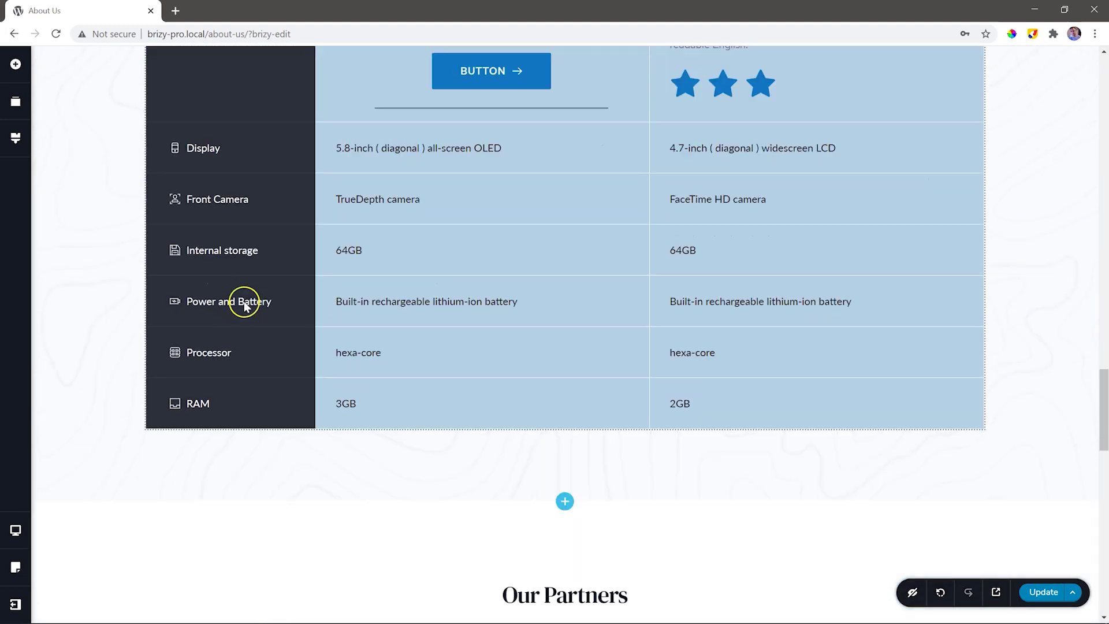
{"action": "left_click", "coordinate": [15, 64]}
{"action": "scroll", "coordinate": [112, 295], "scroll_direction": "down", "scroll_amount": 5}
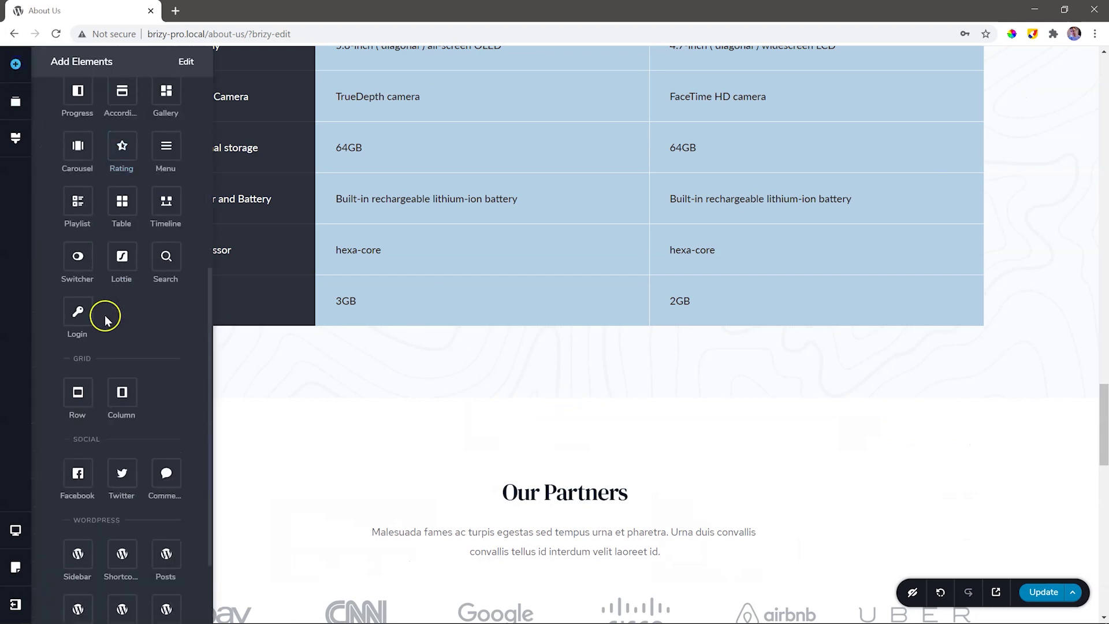
{"action": "left_click_drag", "start_coordinate": [121, 202], "coordinate": [362, 342]}
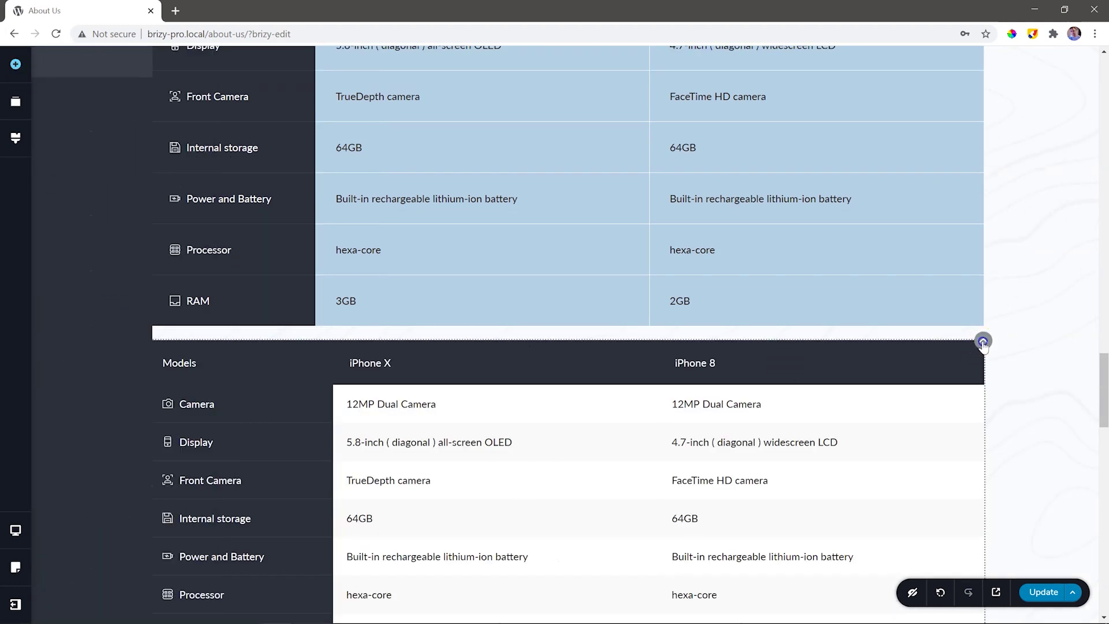
{"action": "left_click", "coordinate": [928, 309]}
{"action": "left_click", "coordinate": [975, 138]}
{"action": "left_click", "coordinate": [983, 168]}
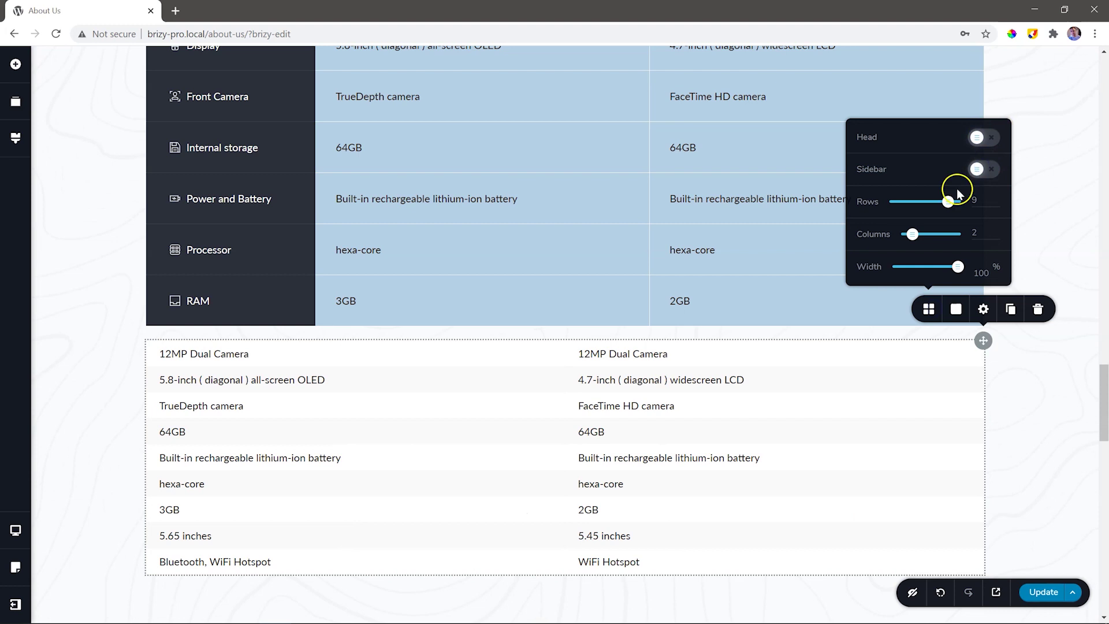
{"action": "left_click", "coordinate": [956, 309]}
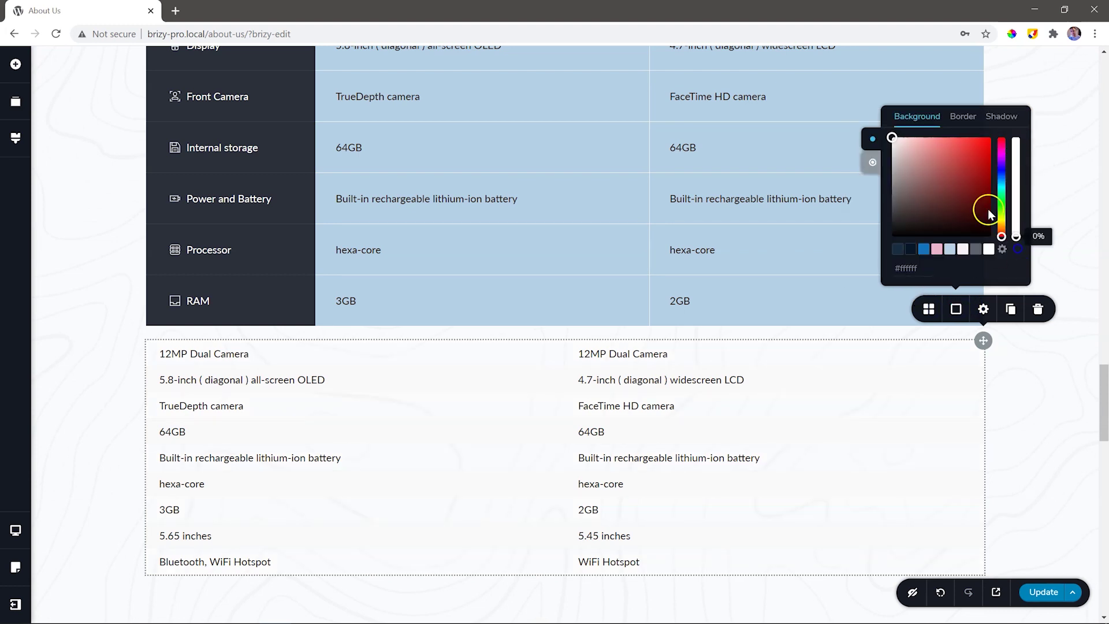
{"action": "left_click", "coordinate": [872, 162]}
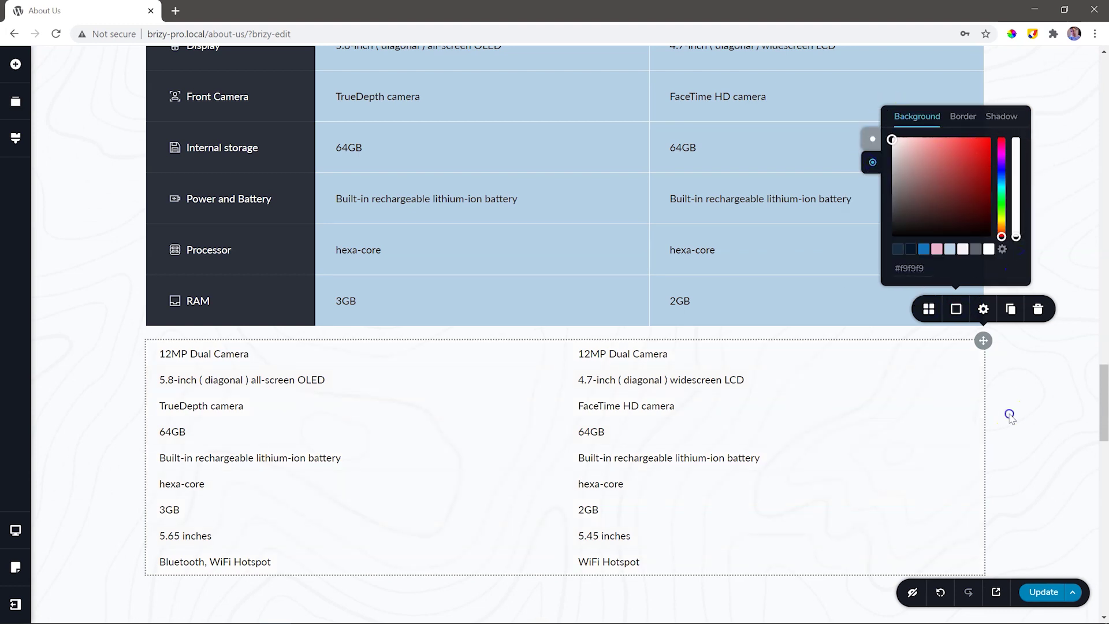
{"action": "left_click", "coordinate": [1010, 417]}
Give the lower table 3 columns and put an image in its top-right cell
{"action": "left_click", "coordinate": [985, 345]}
{"action": "left_click", "coordinate": [929, 308]}
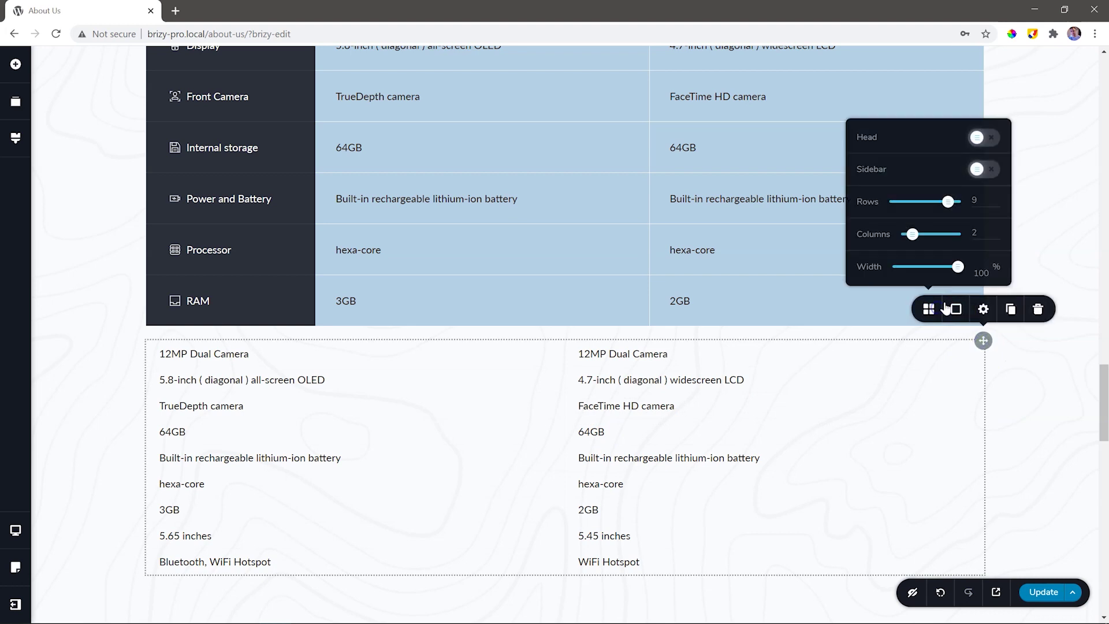
{"action": "mouse_move", "coordinate": [907, 233]}
{"action": "left_mouse_down"}
{"action": "mouse_move", "coordinate": [931, 237]}
{"action": "mouse_move", "coordinate": [918, 235]}
{"action": "left_mouse_up"}
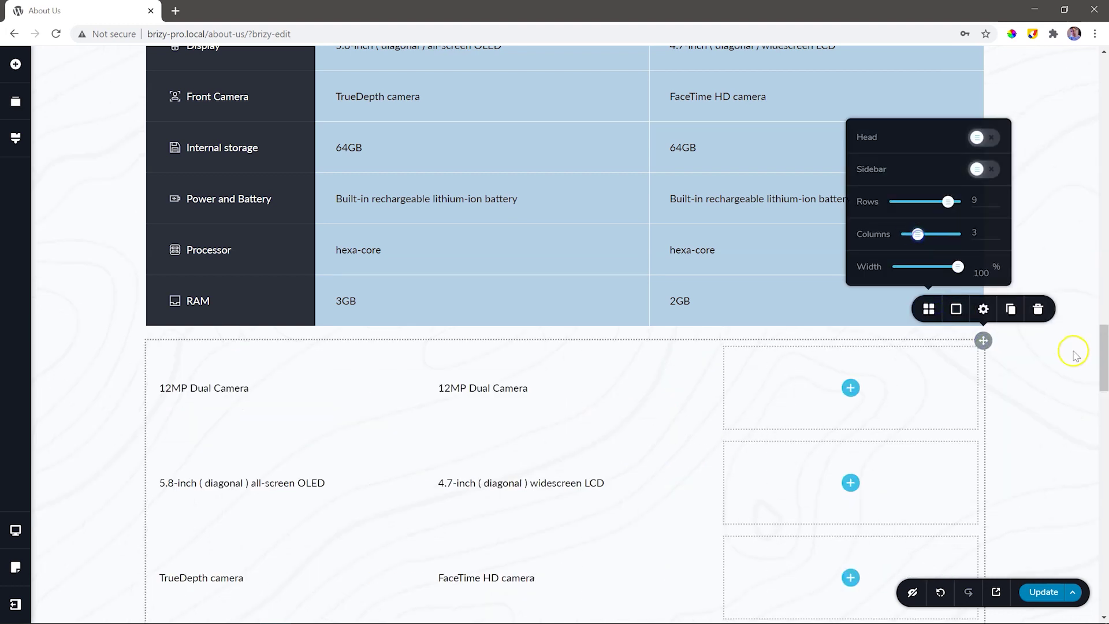
{"action": "left_click", "coordinate": [1072, 350]}
{"action": "scroll", "coordinate": [842, 296], "scroll_direction": "down", "scroll_amount": 3}
{"action": "left_click", "coordinate": [852, 214]}
{"action": "left_click_drag", "start_coordinate": [78, 216], "coordinate": [851, 234]}
{"action": "left_click", "coordinate": [852, 237]}
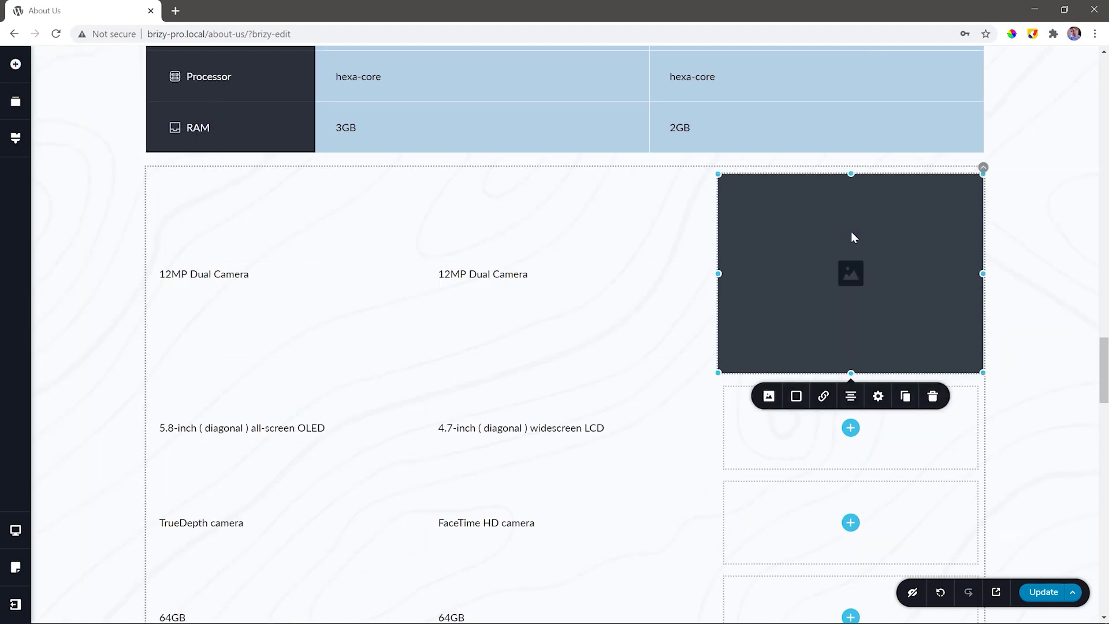
{"action": "left_click", "coordinate": [1015, 162]}
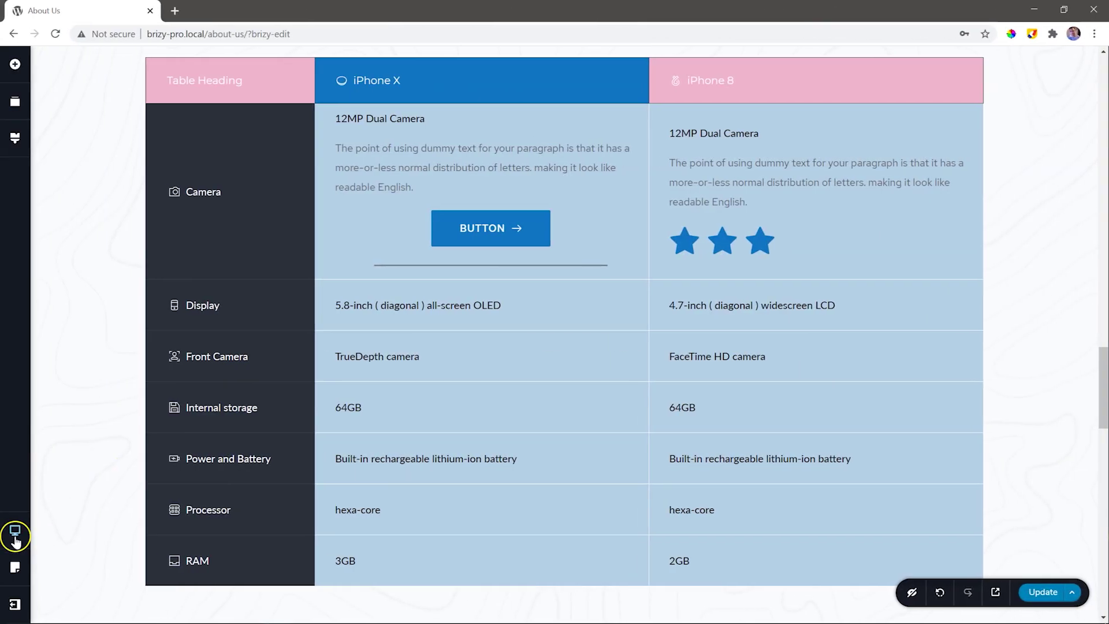
In tablet view, stretch the iPhone comparison table to 100% width
{"action": "mouse_move", "coordinate": [16, 539]}
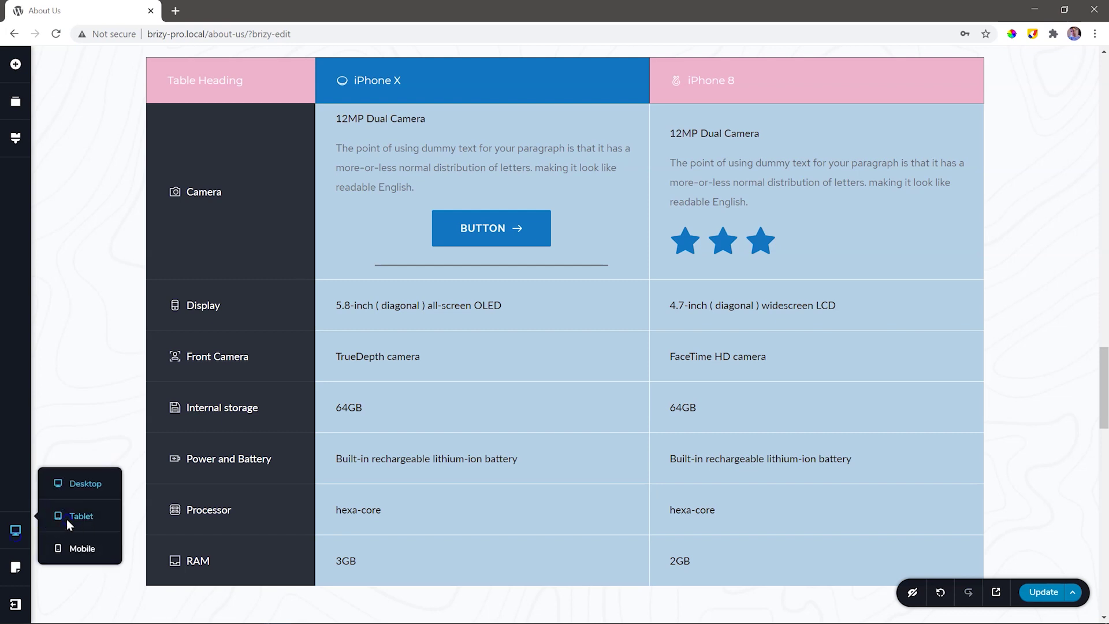
{"action": "left_click", "coordinate": [70, 515]}
{"action": "scroll", "coordinate": [453, 413], "scroll_direction": "down", "scroll_amount": 7}
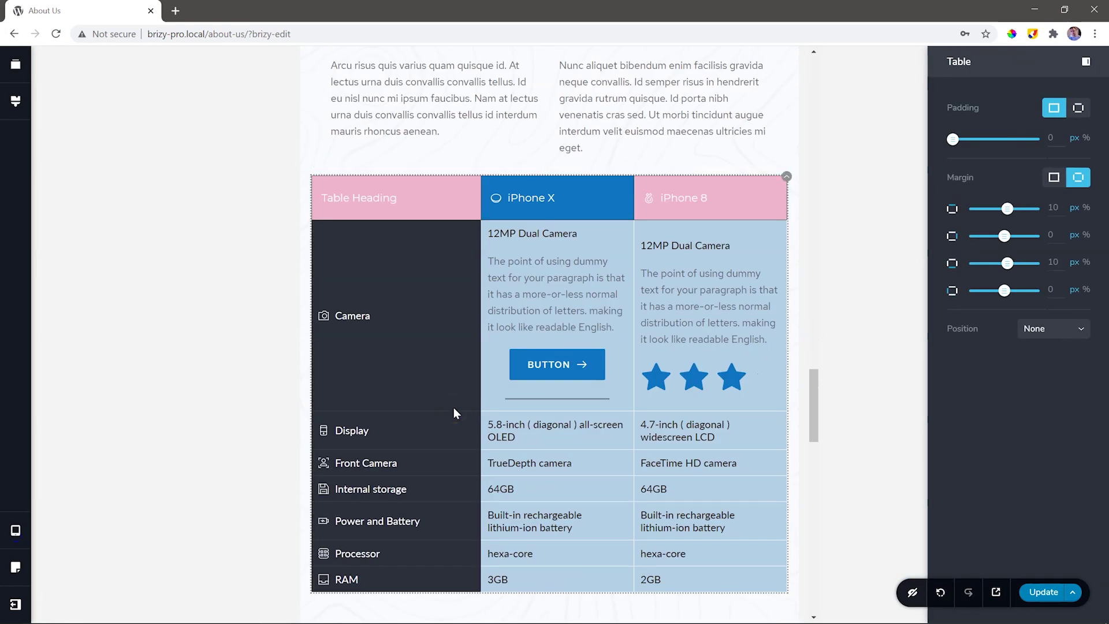
{"action": "left_click", "coordinate": [786, 177]}
{"action": "left_click", "coordinate": [779, 215]}
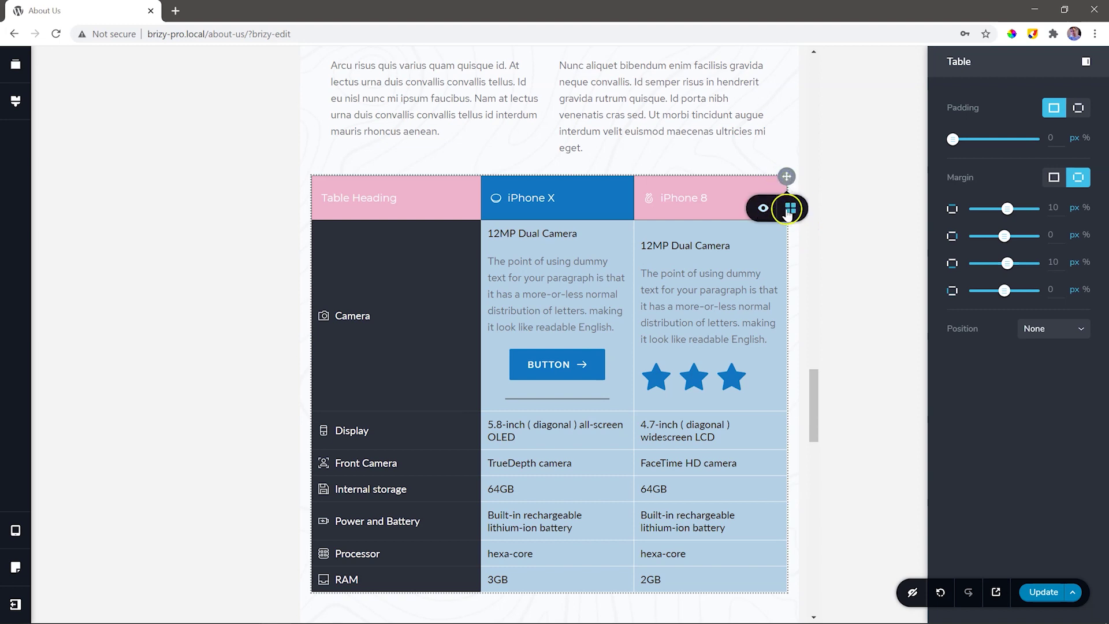
{"action": "left_click_drag", "start_coordinate": [747, 250], "coordinate": [764, 246]}
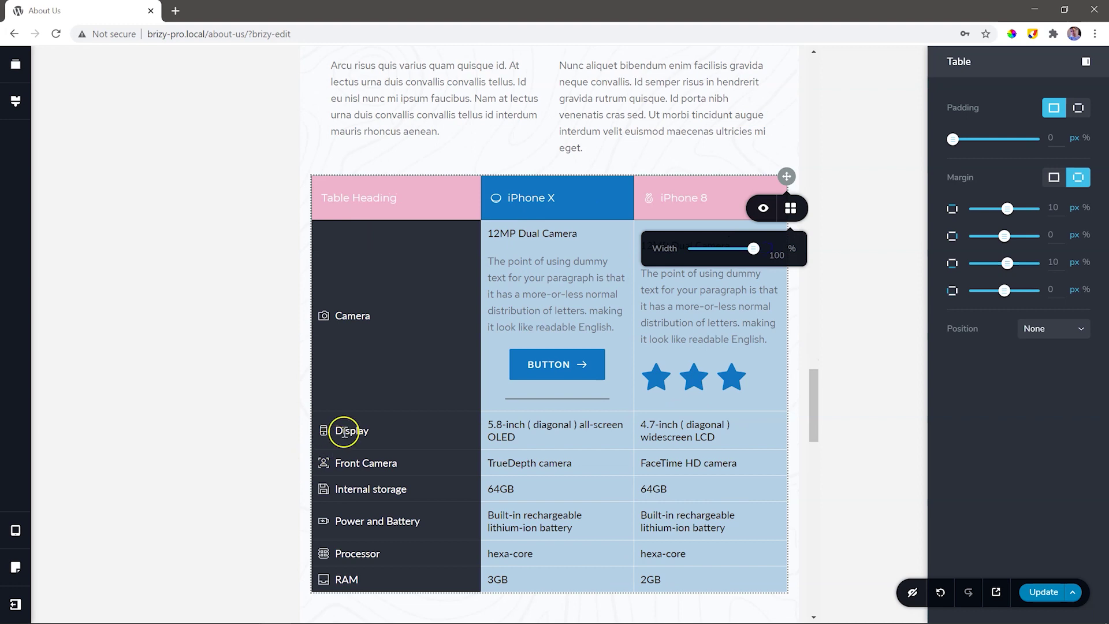
Narrow the table's dark label column to 179 px for tablet
{"action": "left_click", "coordinate": [344, 430]}
{"action": "left_click", "coordinate": [423, 388]}
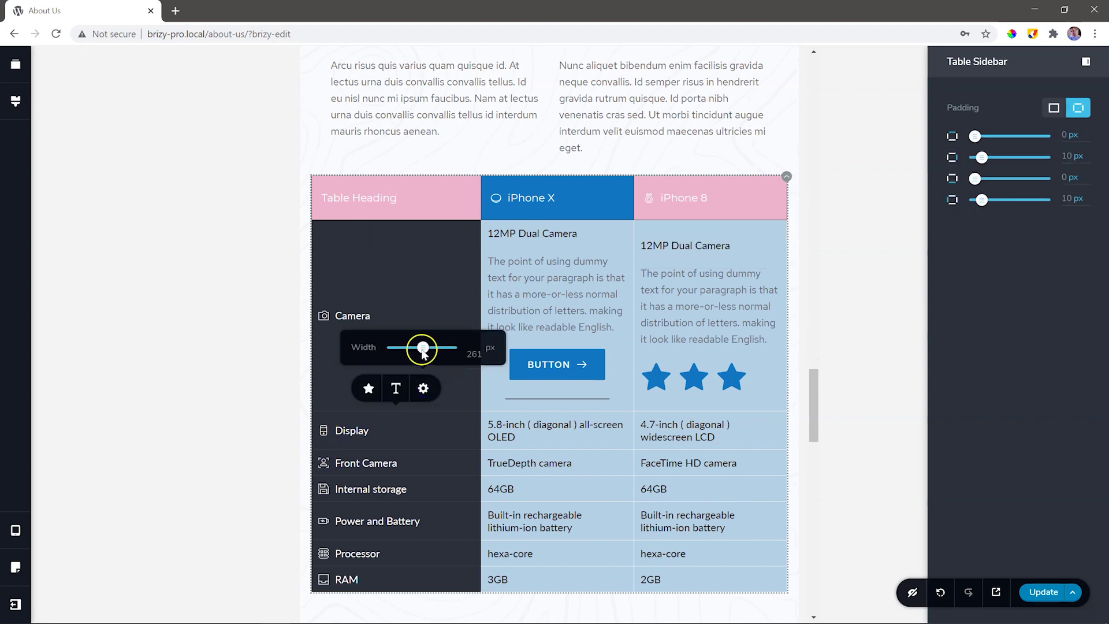
{"action": "left_click_drag", "start_coordinate": [422, 347], "coordinate": [415, 353]}
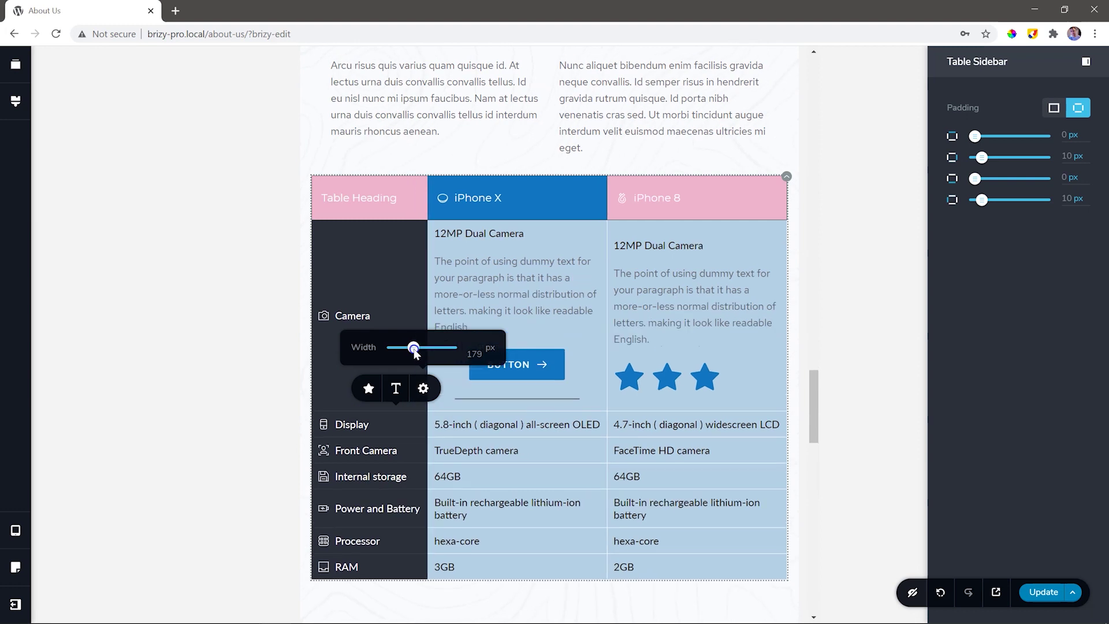
In mobile view, narrow the iPhone table's dark label column to 143 px
{"action": "left_click", "coordinate": [12, 532]}
{"action": "left_click", "coordinate": [81, 546]}
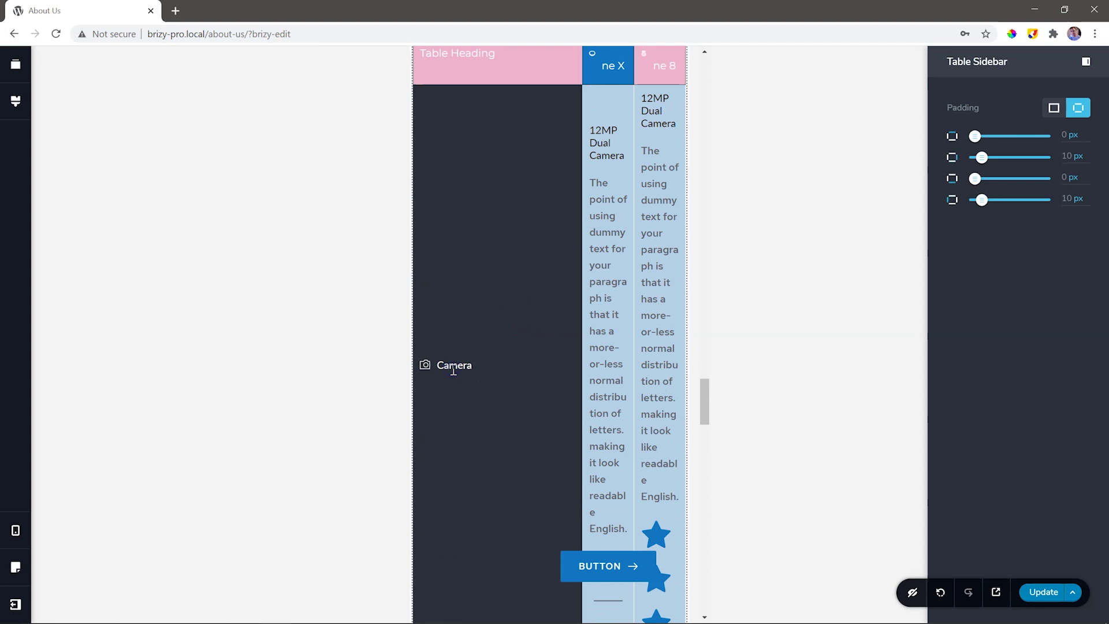
{"action": "scroll", "coordinate": [454, 369], "scroll_direction": "down", "scroll_amount": 6}
{"action": "left_click", "coordinate": [452, 352]}
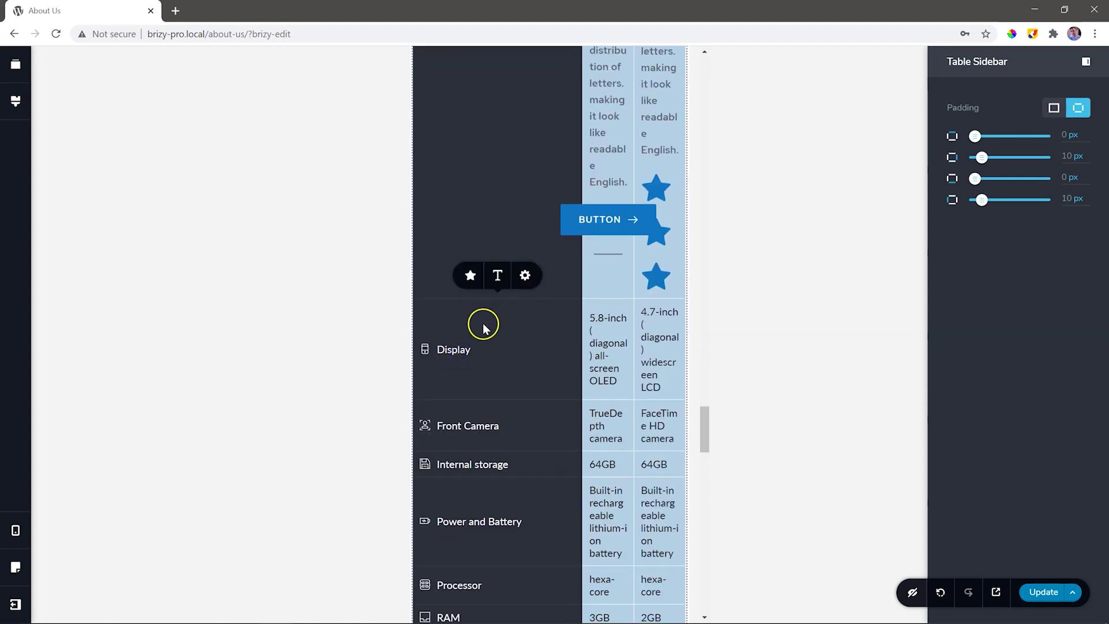
{"action": "left_click", "coordinate": [523, 277]}
{"action": "left_click_drag", "start_coordinate": [526, 235], "coordinate": [513, 241]}
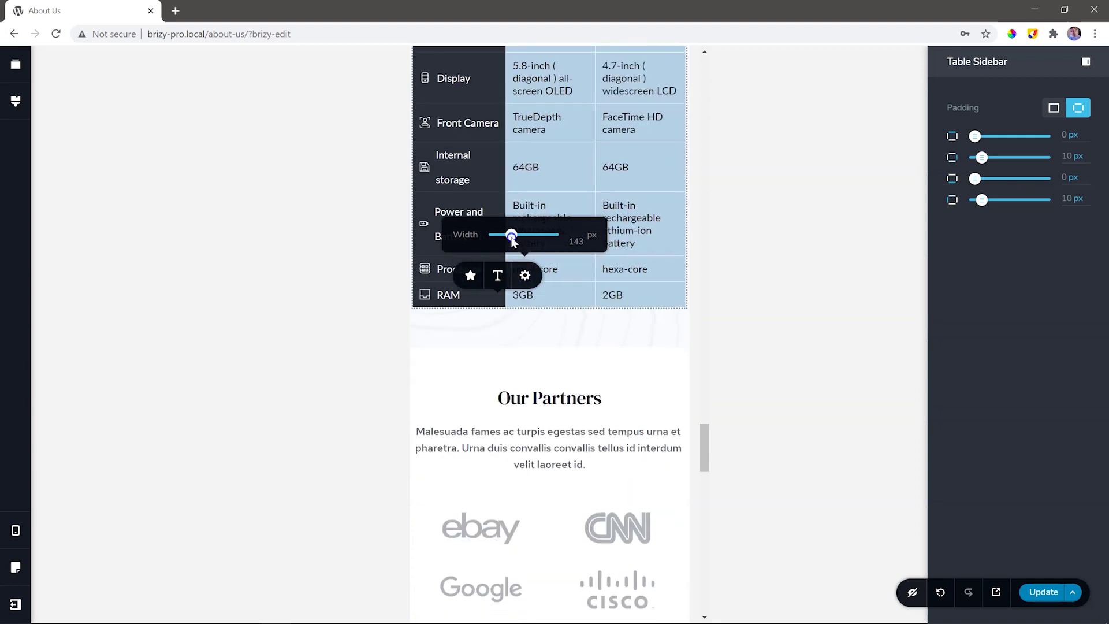